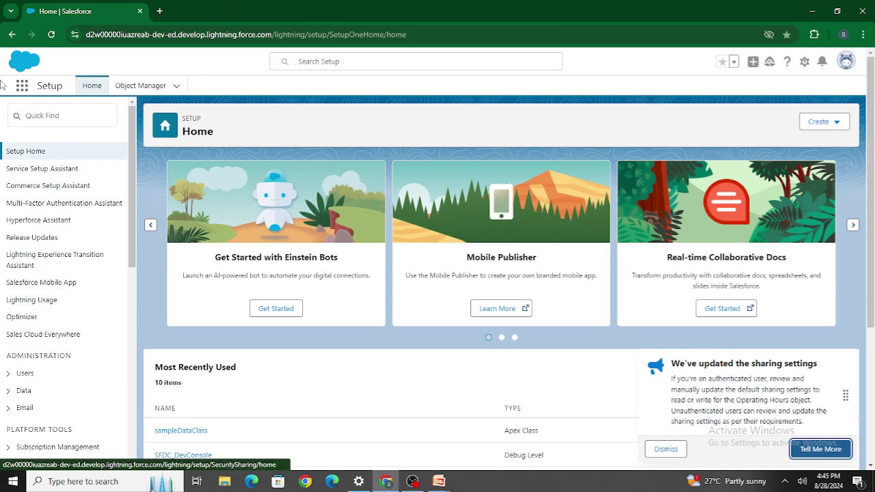
Step: Search Quick Find for 'Big' and open the Big Objects setup page
left_click(58, 113)
type("N")
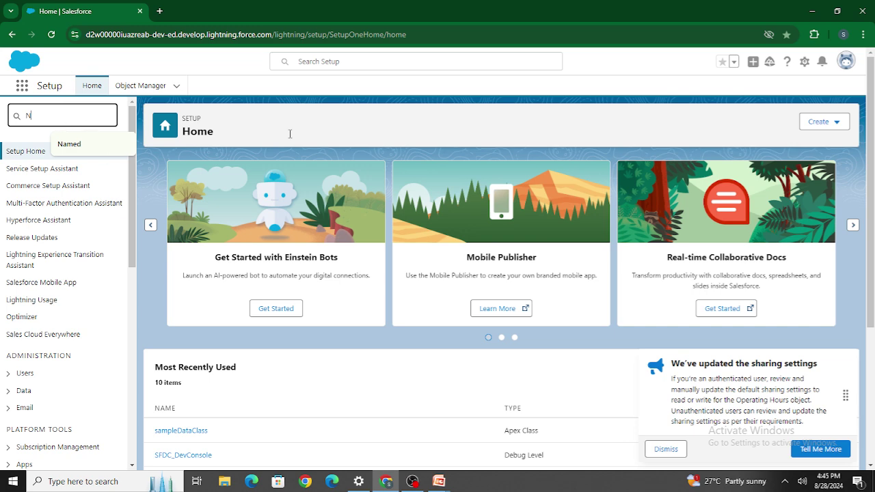
key("BackSpace")
type("Big")
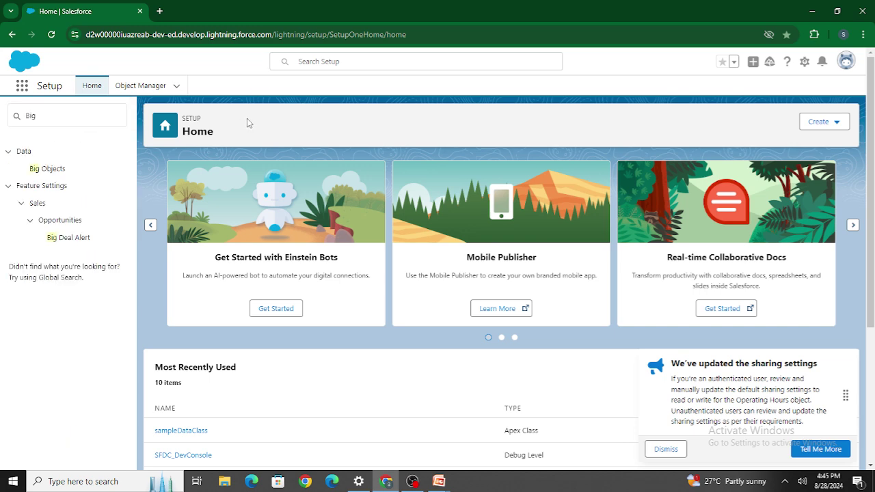
left_click(45, 170)
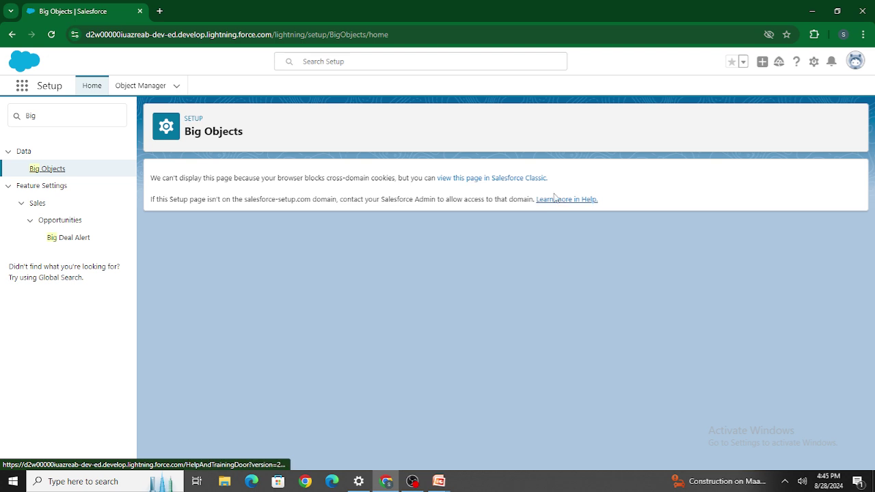
Step: Open the Big Objects page in Salesforce Classic and start a new Big Object
left_click(504, 178)
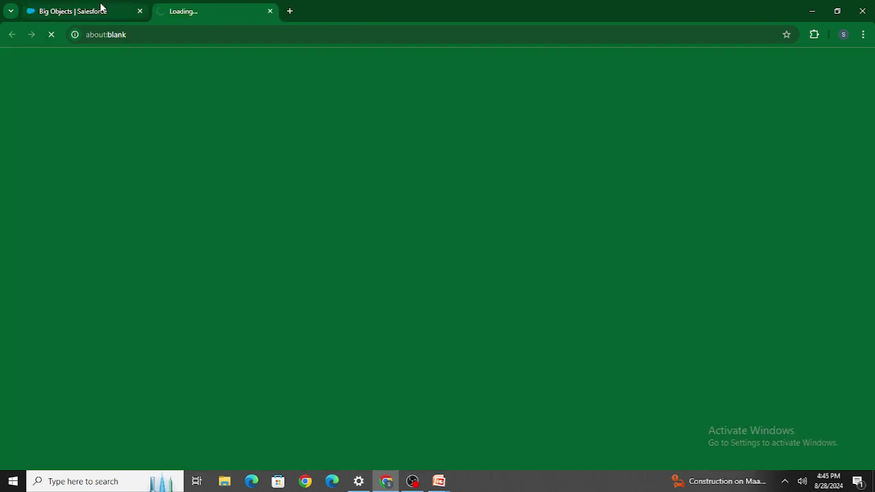
left_click(100, 9)
left_click(217, 11)
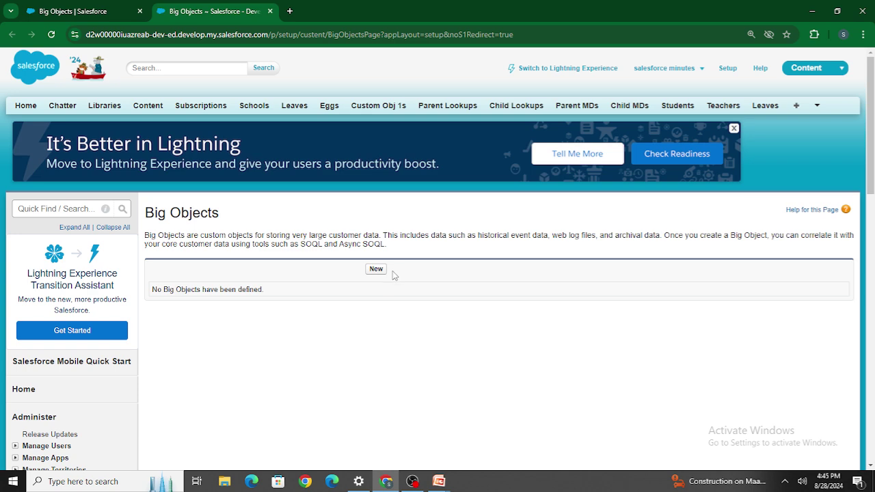
left_click(375, 270)
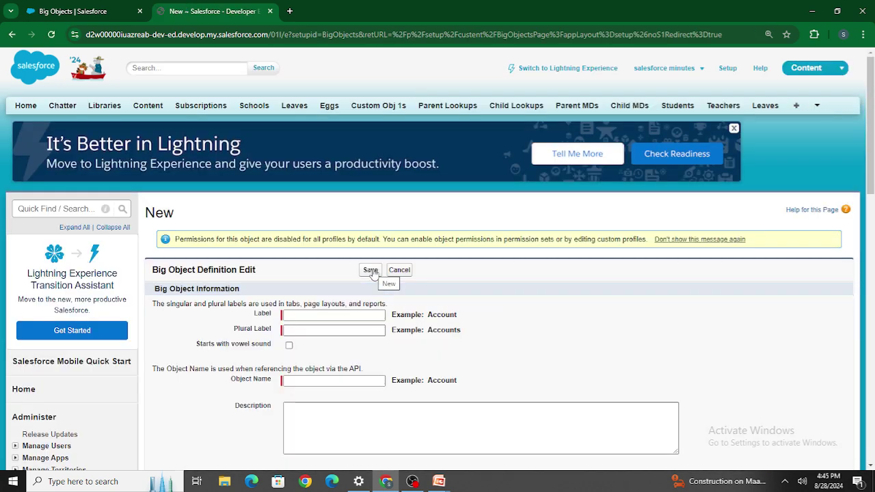
Step: Enter label MyBigObject and plural label MyBigObjects
left_click(326, 315)
type("My")
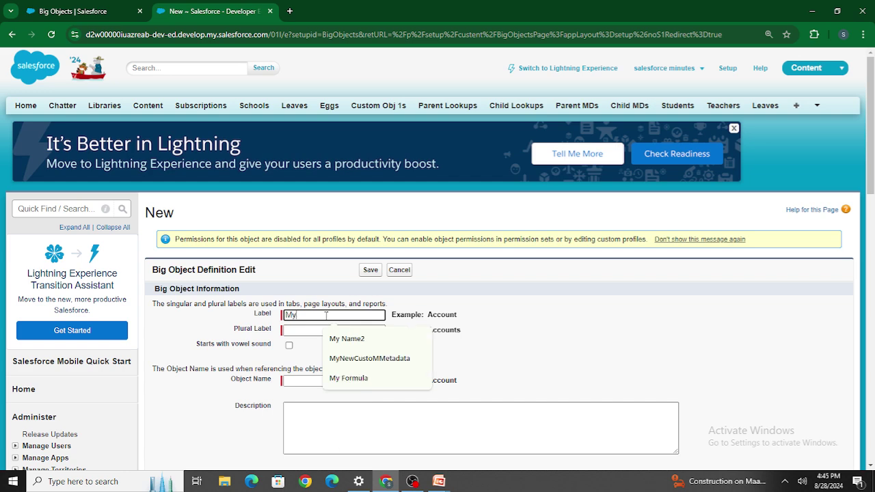
type("BigObject")
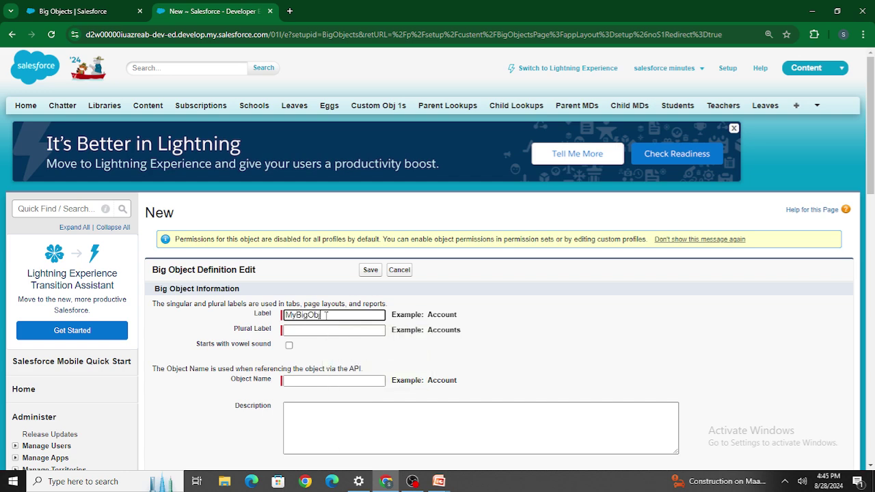
left_click(355, 330)
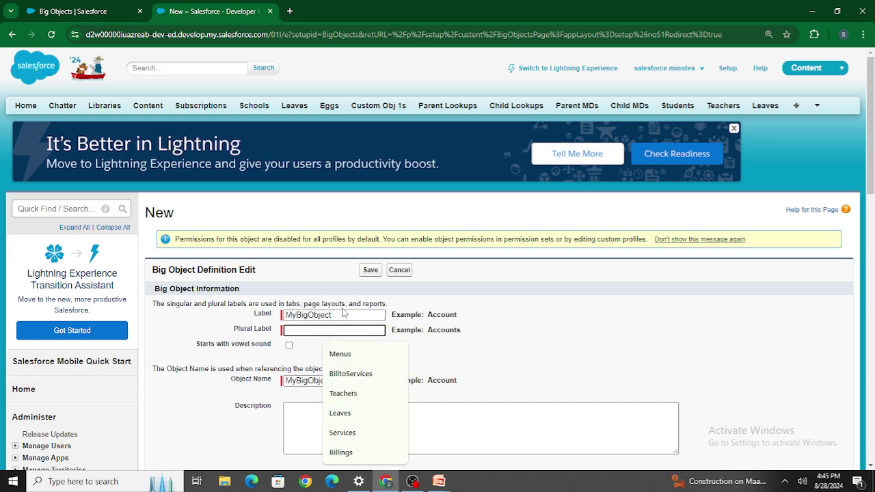
double_click(345, 314)
key("ctrl+c")
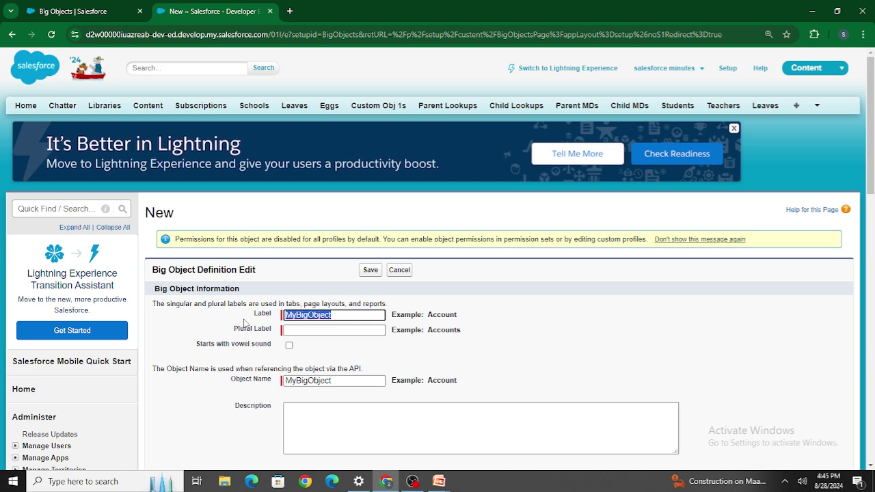
left_click(287, 331)
key("ctrl+v")
type("s")
left_click(335, 361)
Step: Leave Description and help settings empty and save the Big Object definition
scroll(335, 359, "down", 3)
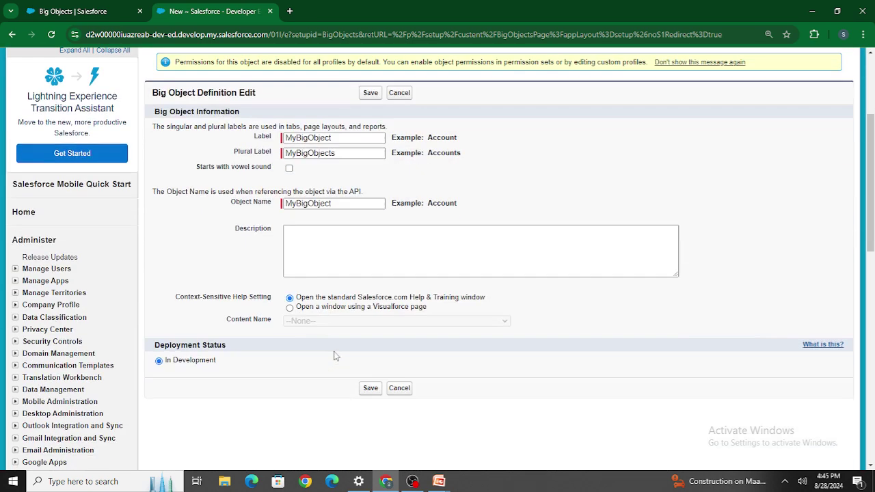
double_click(236, 232)
left_click(350, 265)
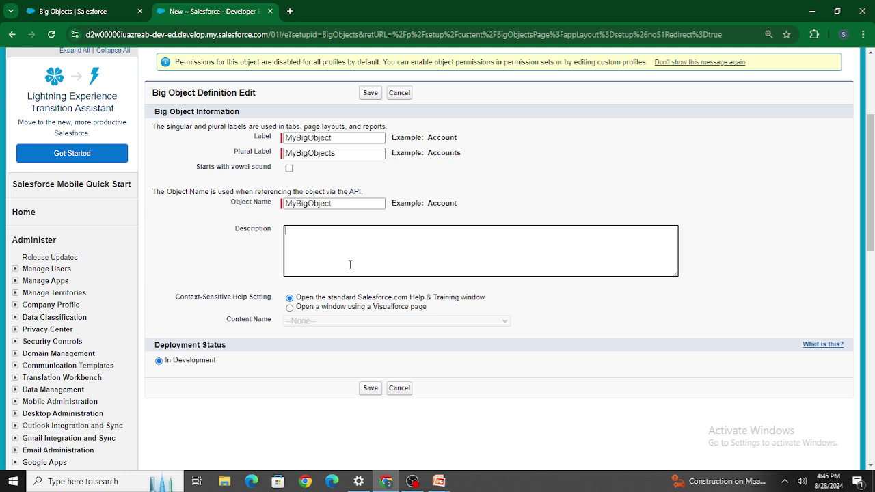
left_click_drag(173, 297, 298, 298)
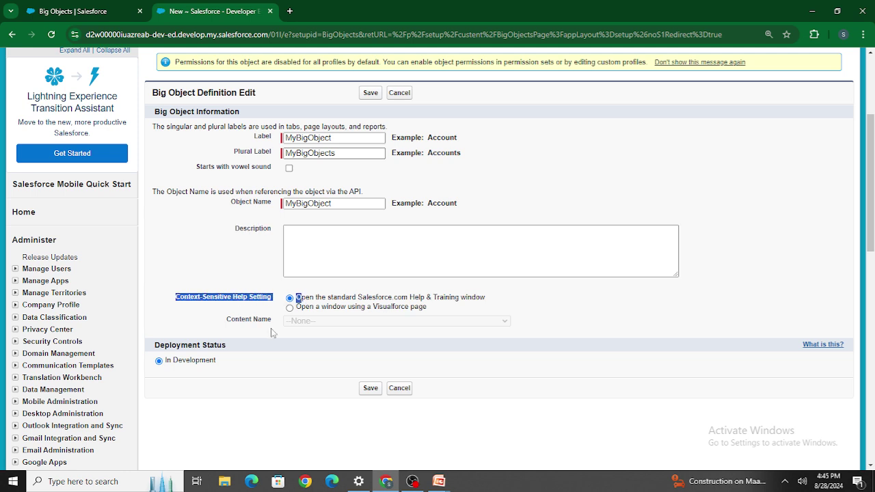
left_click(236, 330)
left_click_drag(221, 318, 302, 320)
scroll(332, 337, "up", 3)
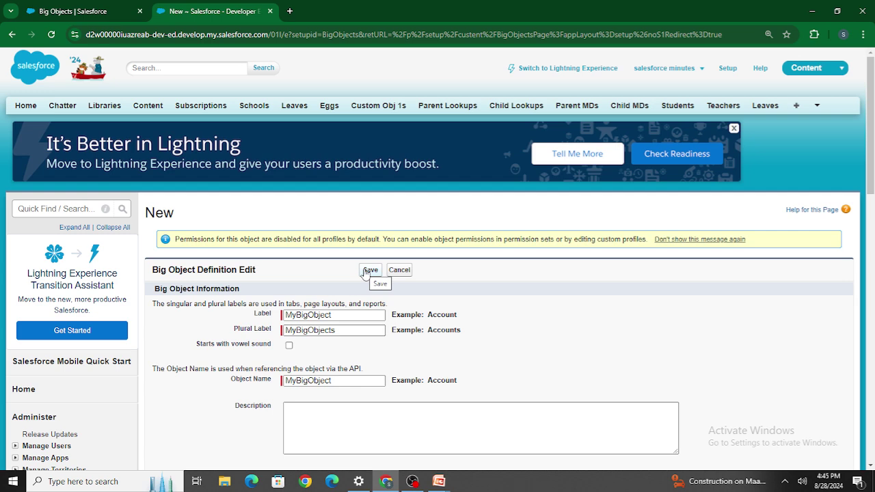
left_click(367, 270)
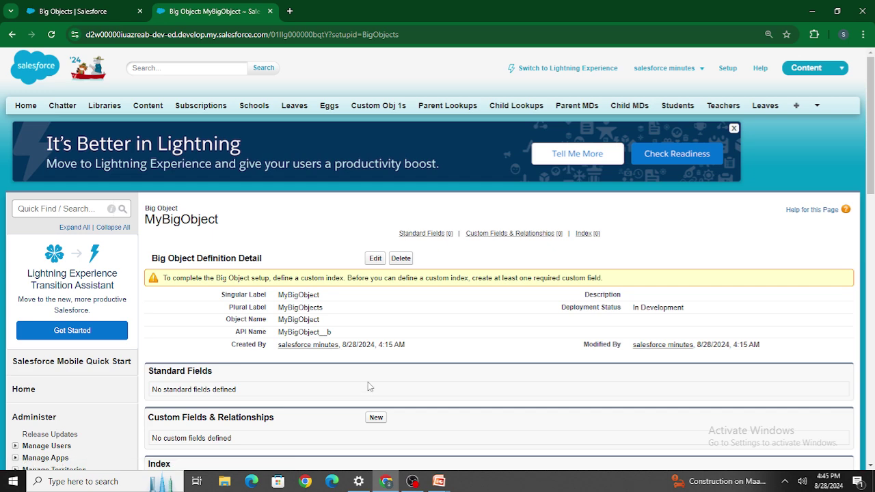
Step: Review MyBigObject's API name MyBigObject__b and its empty Standard Fields section
left_click_drag(278, 331, 331, 331)
left_click(295, 205)
left_click_drag(316, 332, 334, 334)
left_click(299, 254)
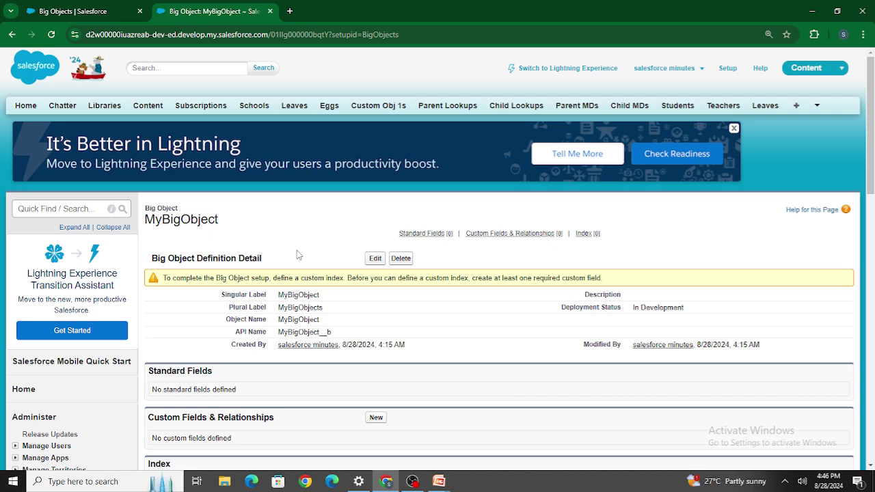
left_click_drag(144, 373, 218, 373)
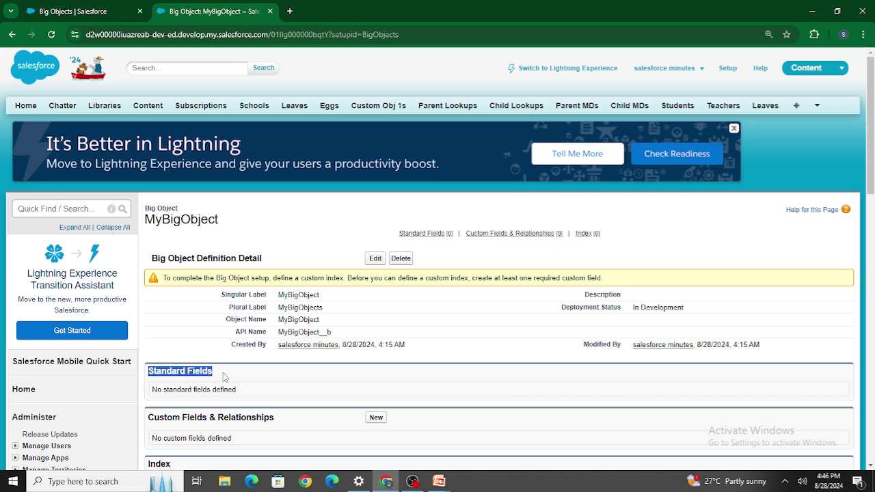
left_click(290, 393)
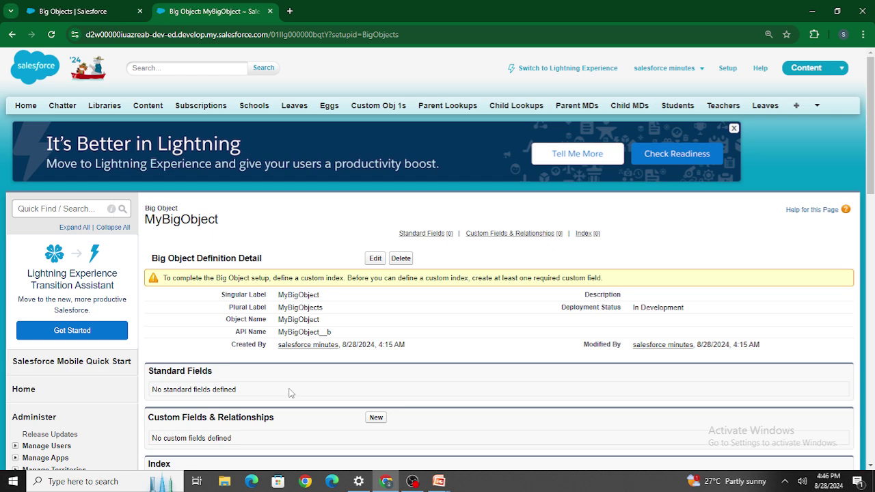
scroll(290, 393, "down", 1)
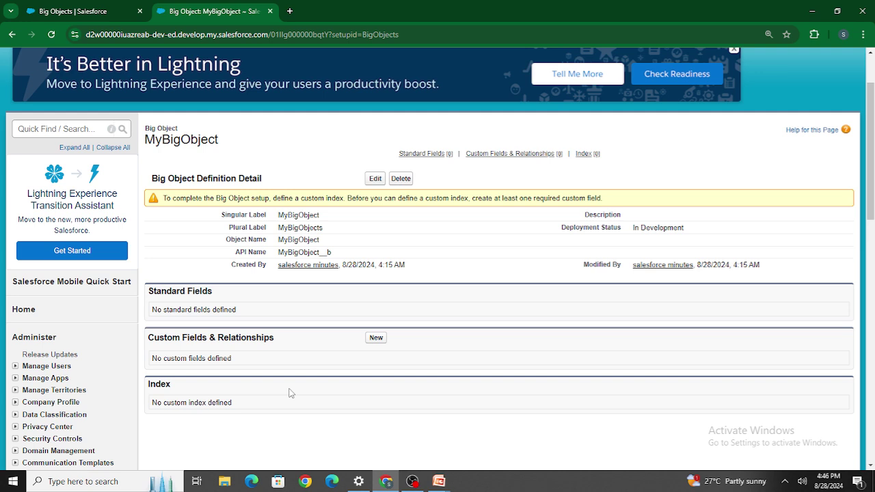
left_click_drag(149, 288, 235, 292)
left_click(233, 292)
Step: Create a new custom field on MyBigObject with the Text data type
left_click(376, 338)
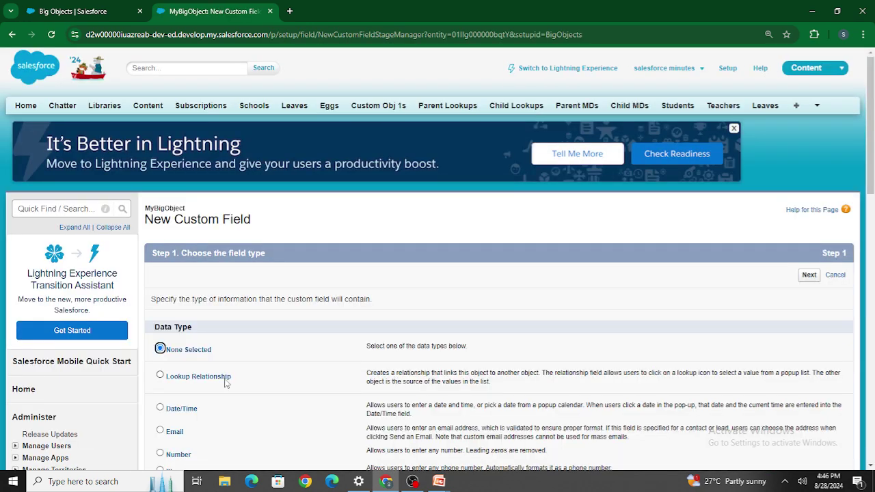
scroll(225, 384, "down", 3)
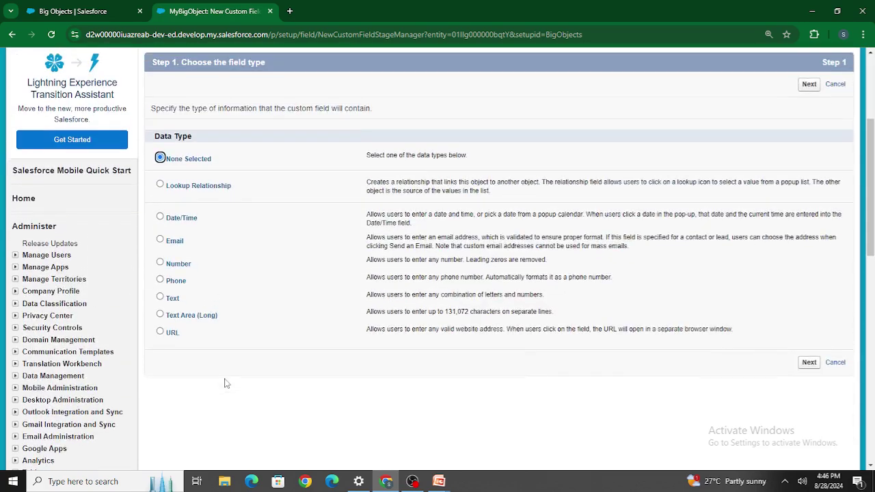
scroll(226, 384, "up", 1)
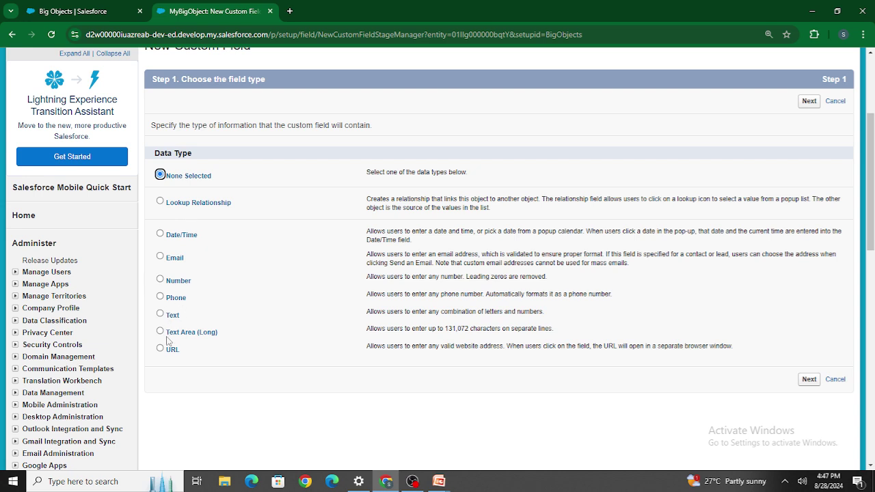
left_click(175, 316)
left_click(809, 381)
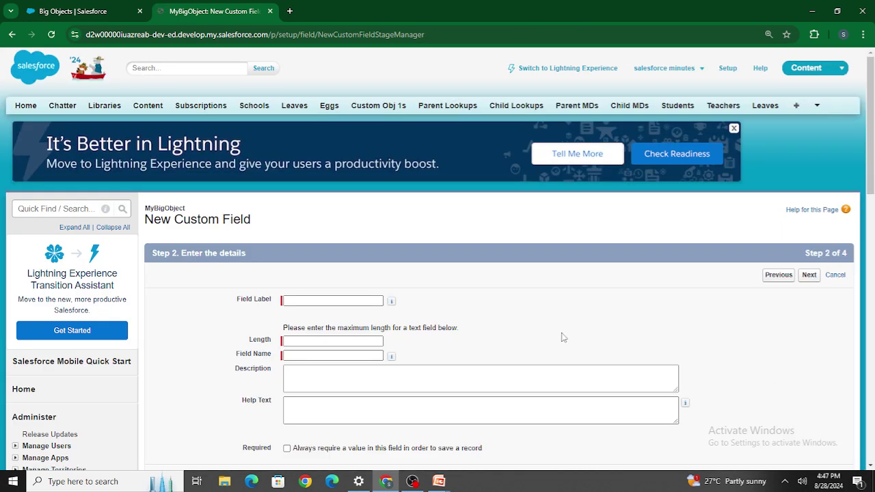
Step: Label the Text field Name with length 255
left_click(313, 299)
type("Name")
left_click(301, 339)
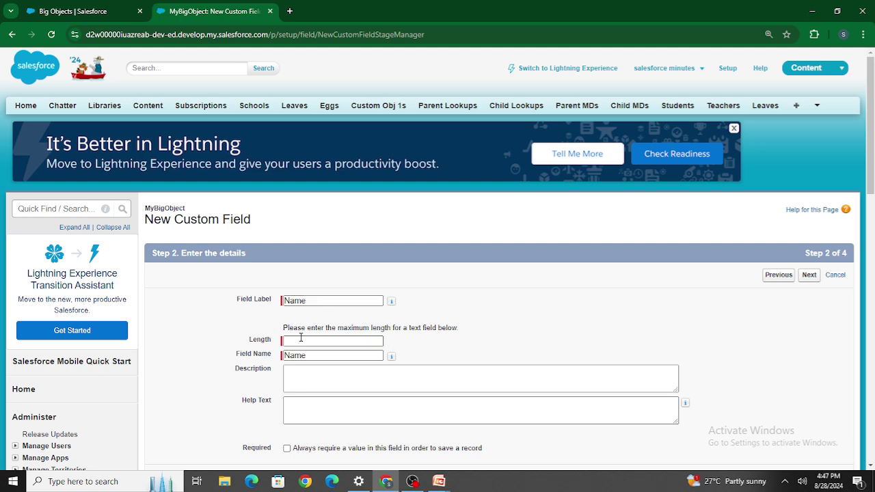
type("255")
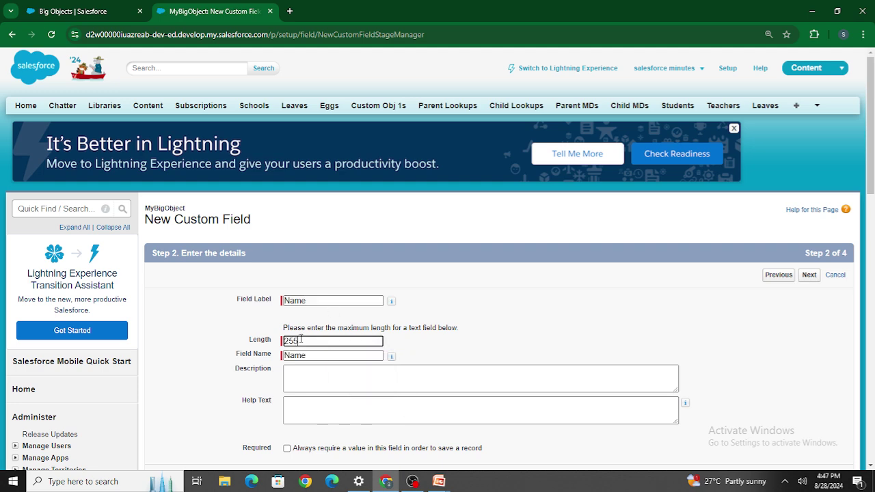
left_click(410, 326)
scroll(526, 348, "down", 3)
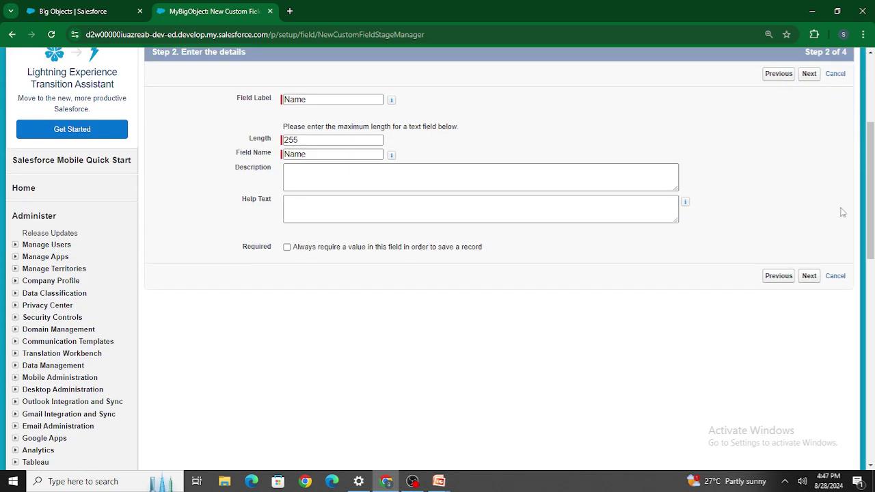
left_click(808, 84)
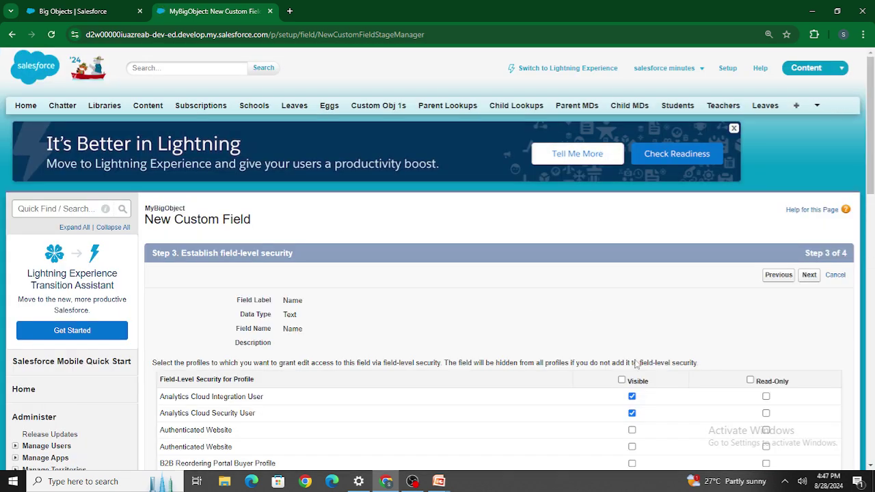
Step: Keep field access for all profiles and save the Name field
scroll(652, 419, "down", 10)
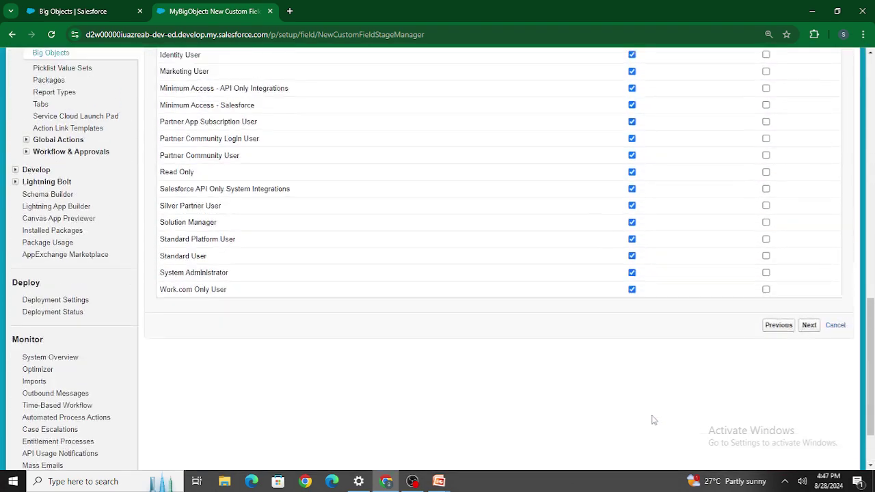
scroll(683, 294, "up", 9)
scroll(748, 261, "up", 1)
left_click(809, 275)
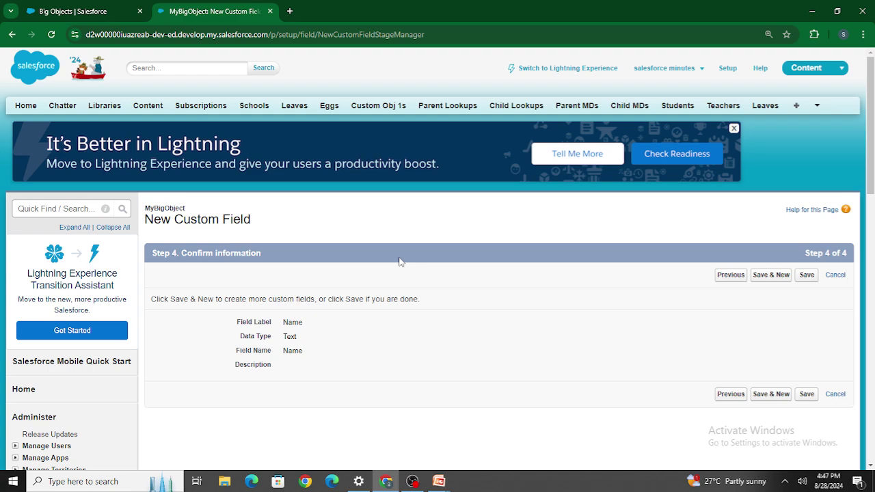
left_click(806, 393)
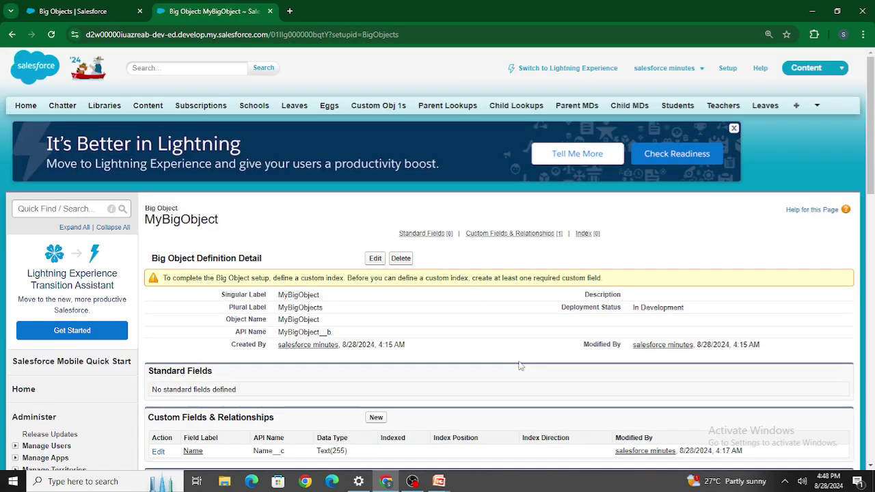
Step: Check the API name, Name__c field and empty Index section, then return to Lightning Big Objects
scroll(518, 366, "down", 3)
scroll(335, 248, "up", 3)
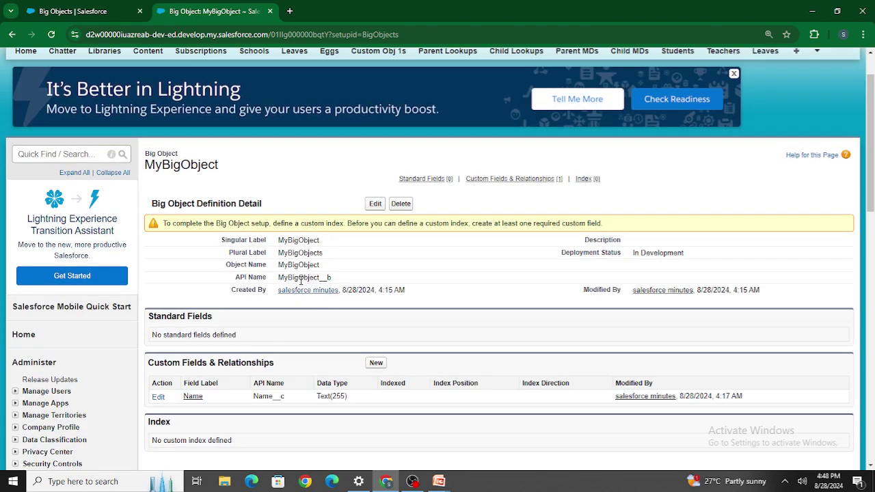
left_click_drag(285, 276, 363, 274)
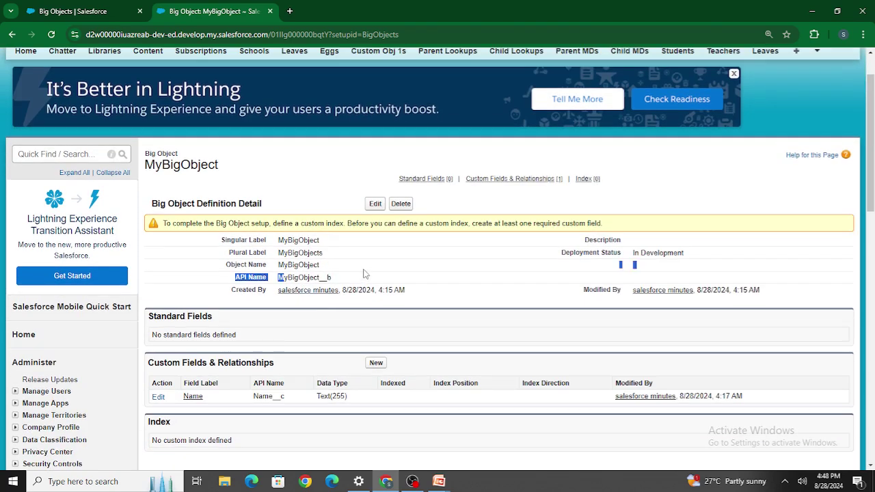
left_click_drag(262, 392, 291, 398)
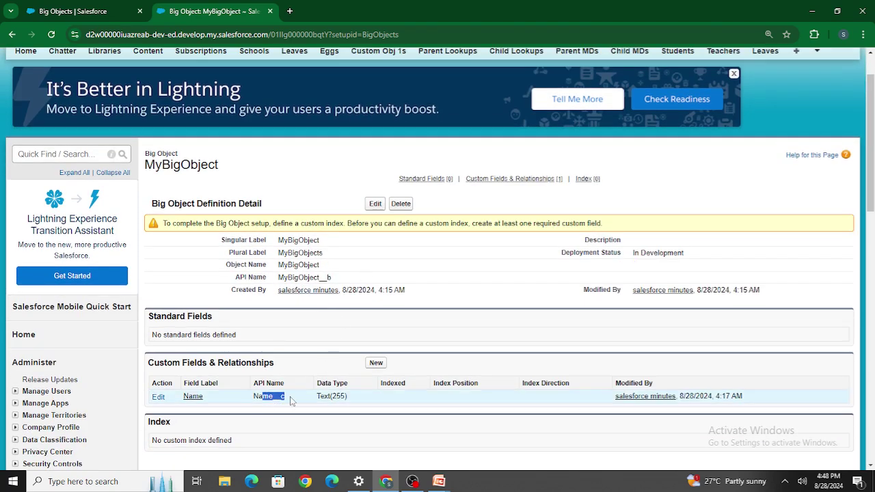
left_click(295, 369)
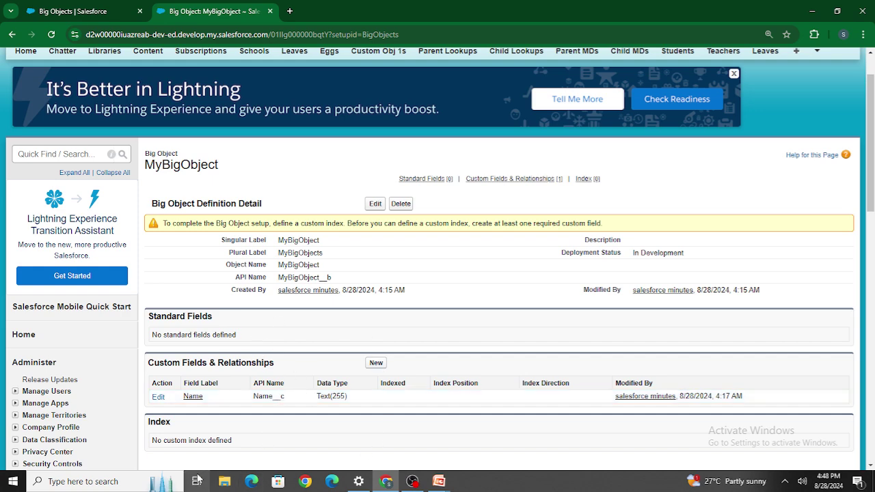
left_click_drag(149, 423, 178, 428)
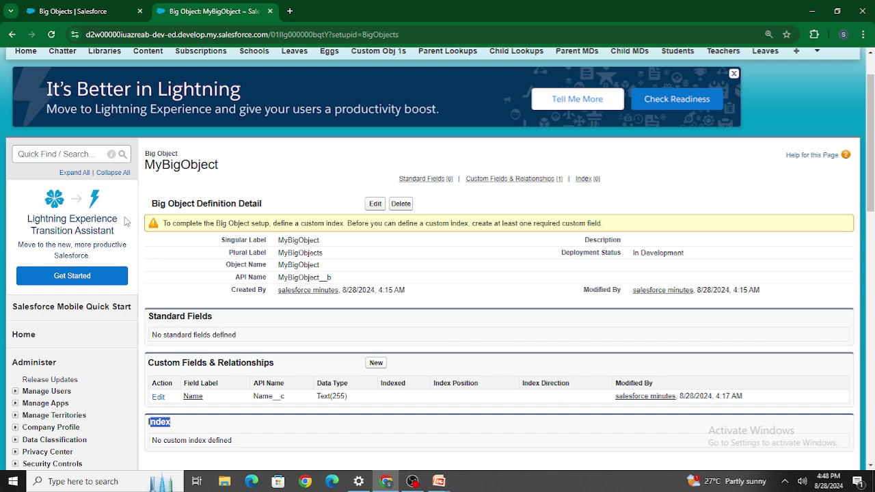
left_click(99, 11)
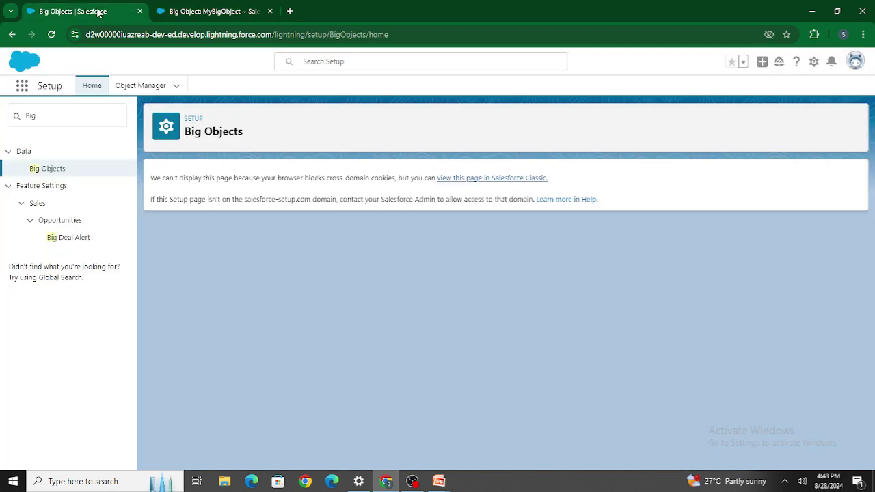
Step: Open the Developer Console from the setup gear menu in a new browser tab
left_click(813, 63)
left_click(783, 145)
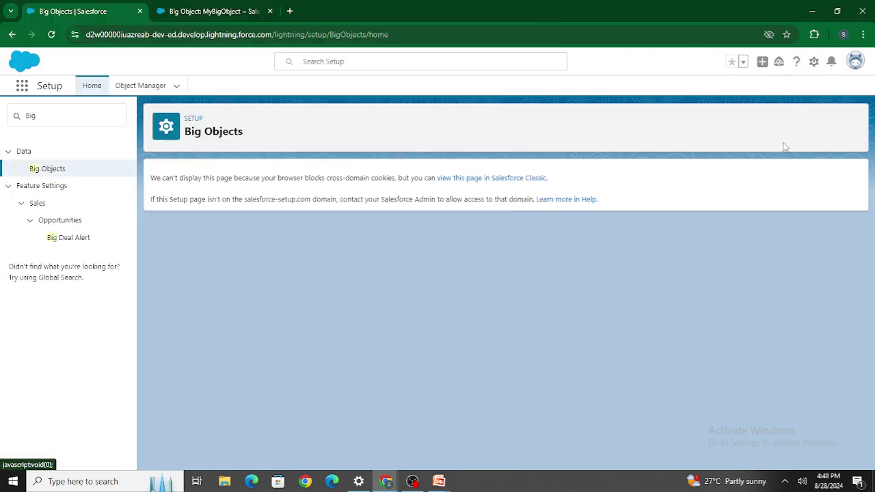
left_click(813, 61)
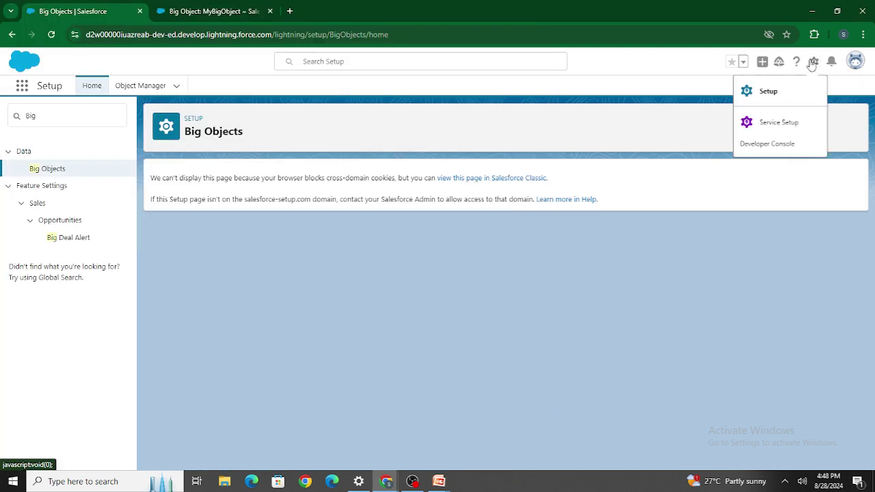
left_click(816, 140)
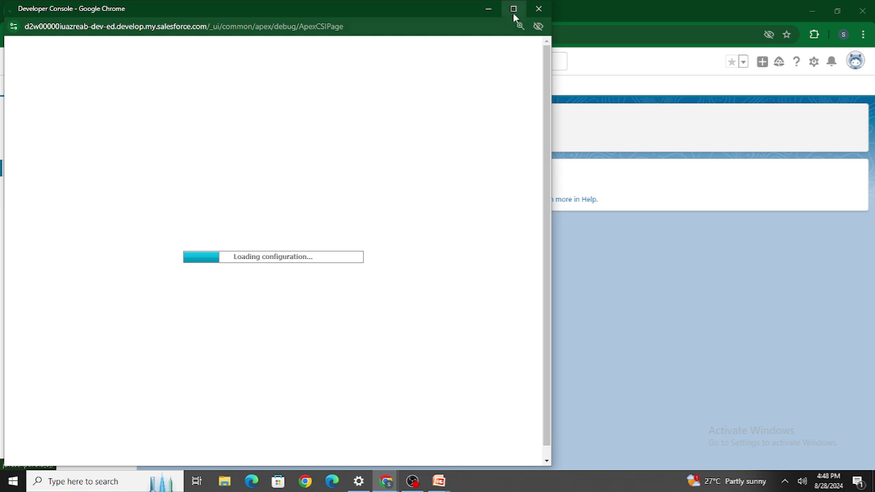
left_click(538, 9)
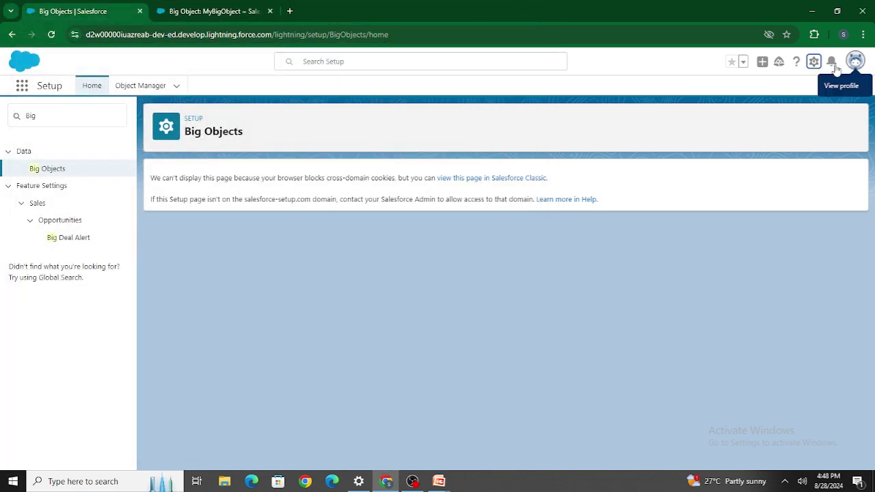
left_click(816, 64)
right_click(786, 141)
left_click(714, 147)
left_click(347, 11)
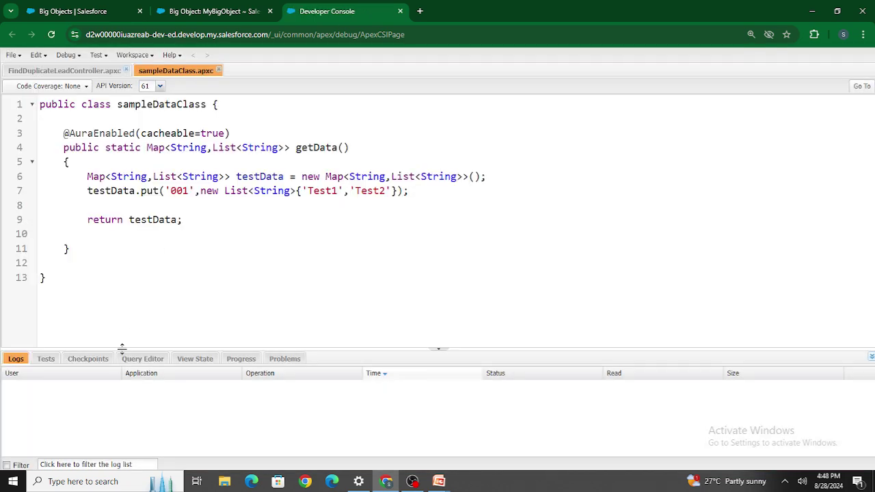
Step: Bring up the Query Editor, then go back to the MyBigObject detail page
left_click(123, 360)
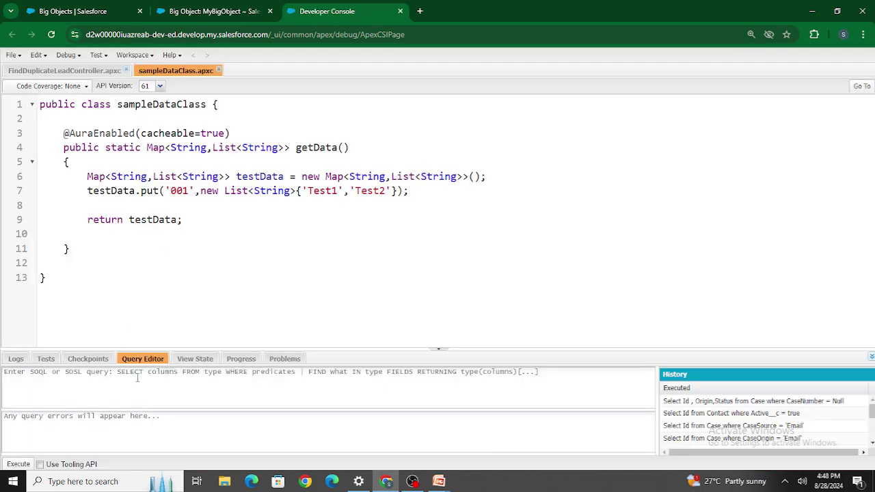
left_click(65, 8)
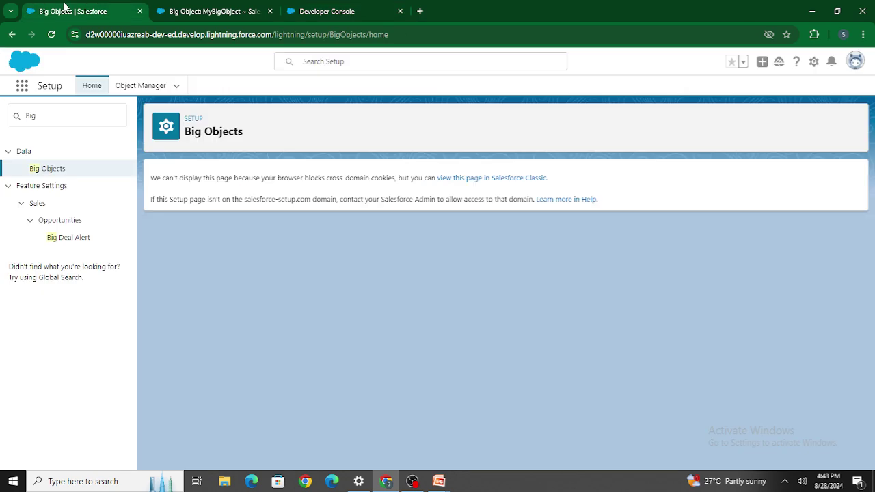
left_click(57, 34)
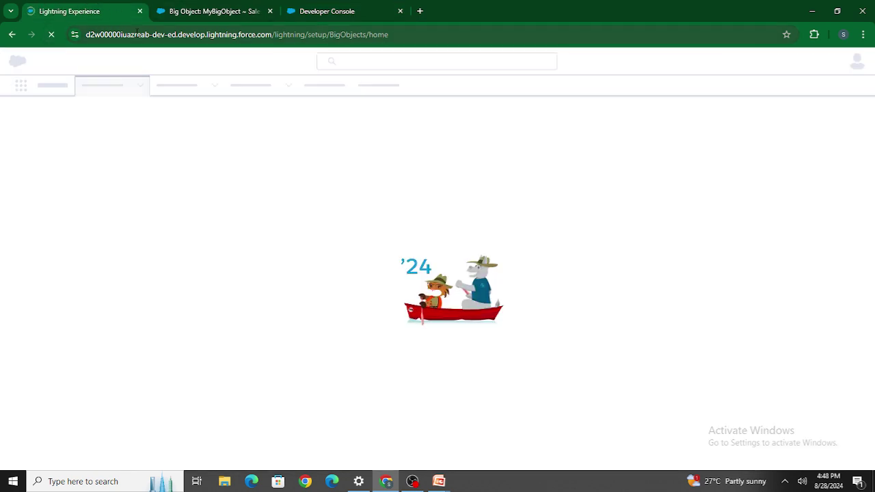
left_click(201, 14)
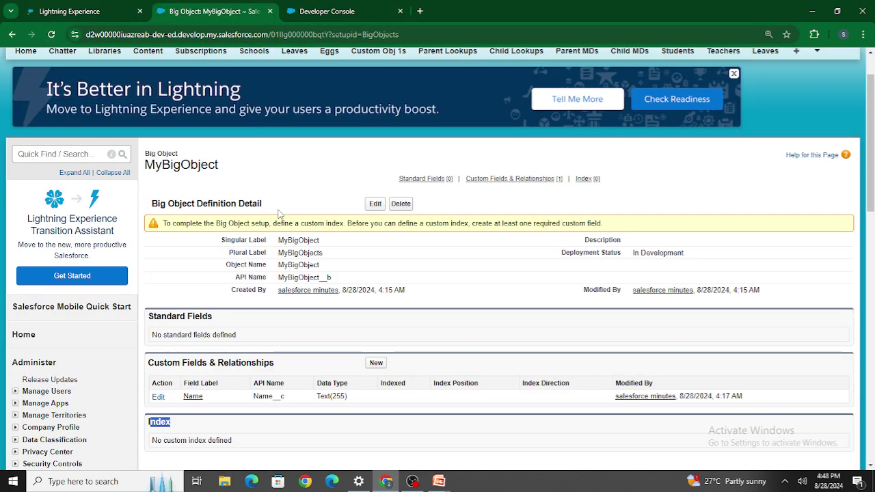
Step: Run the query 'Select Id from MyBigObject__b' in the Query Editor
double_click(301, 276)
key("ctrl+c")
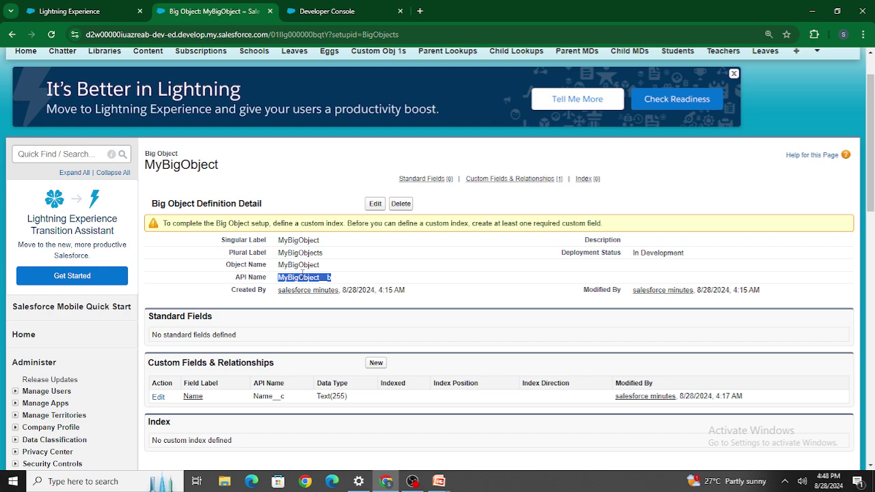
left_click(335, 13)
left_click(183, 369)
key("ctrl+a")
type("S")
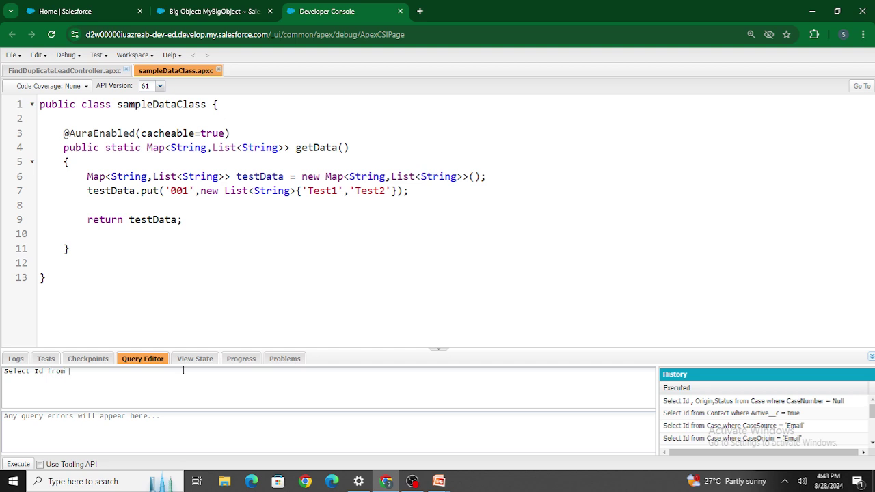
type("elect Id from")
key("ctrl+v")
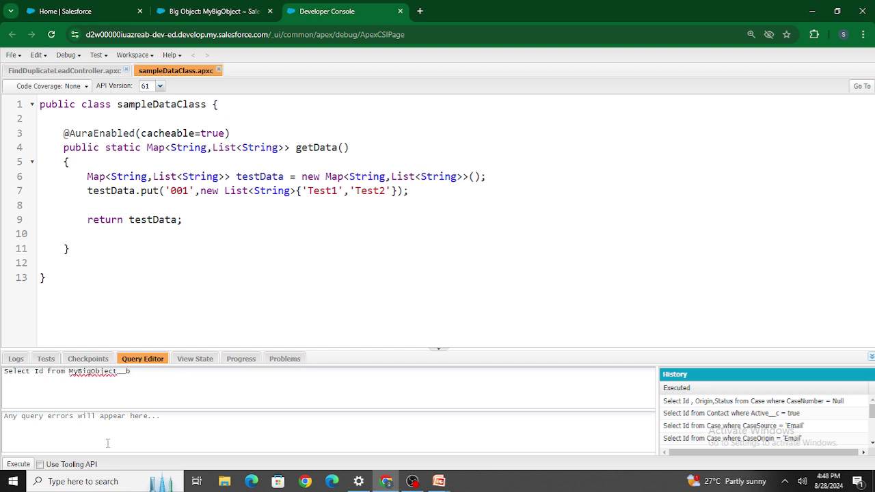
left_click(18, 464)
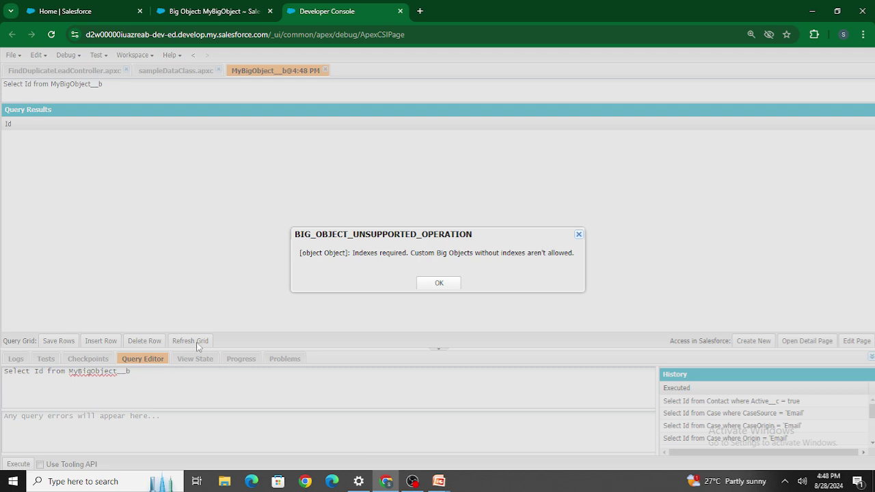
Step: Read the Indexes required error, dismiss it and close the results tab
left_click_drag(353, 253, 411, 249)
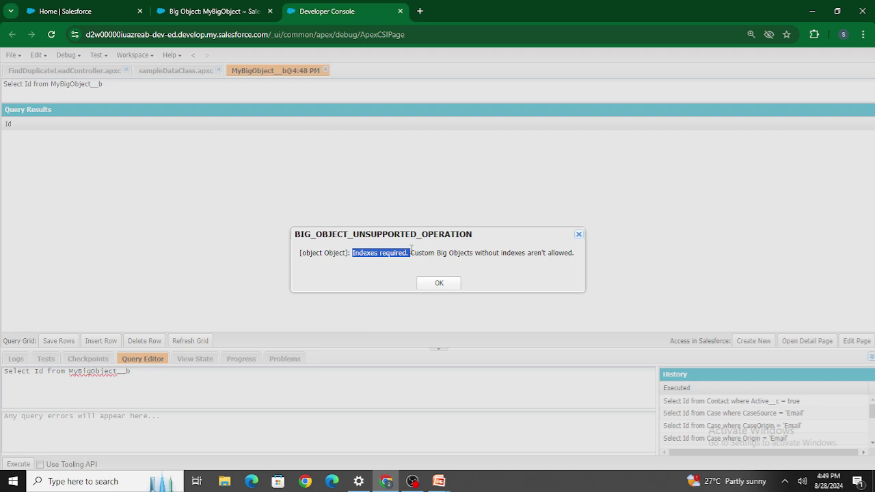
left_click(441, 283)
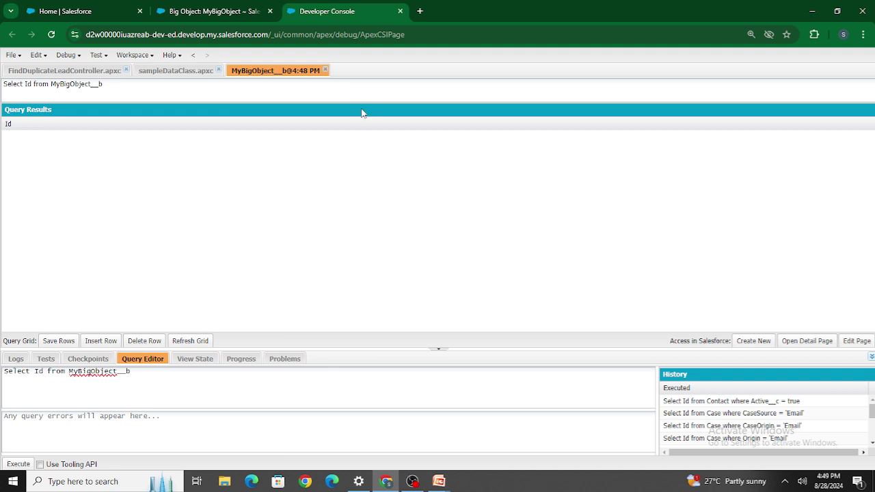
left_click(325, 70)
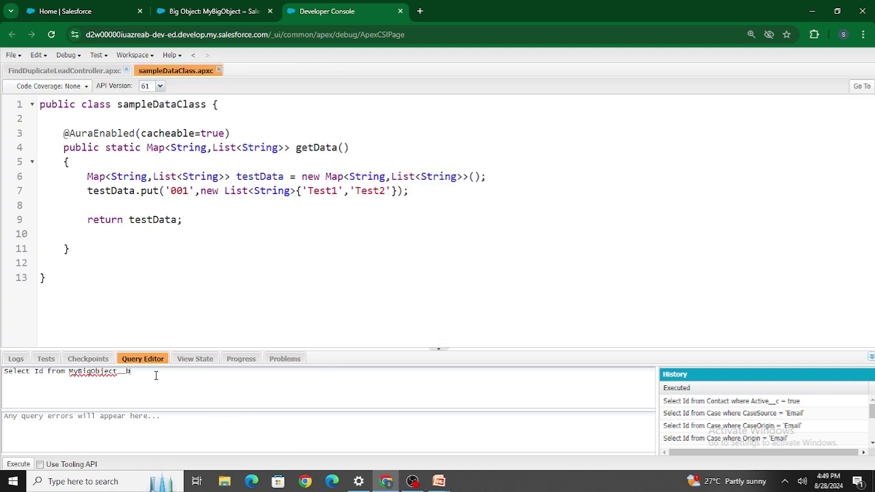
left_click_drag(156, 375, 9, 375)
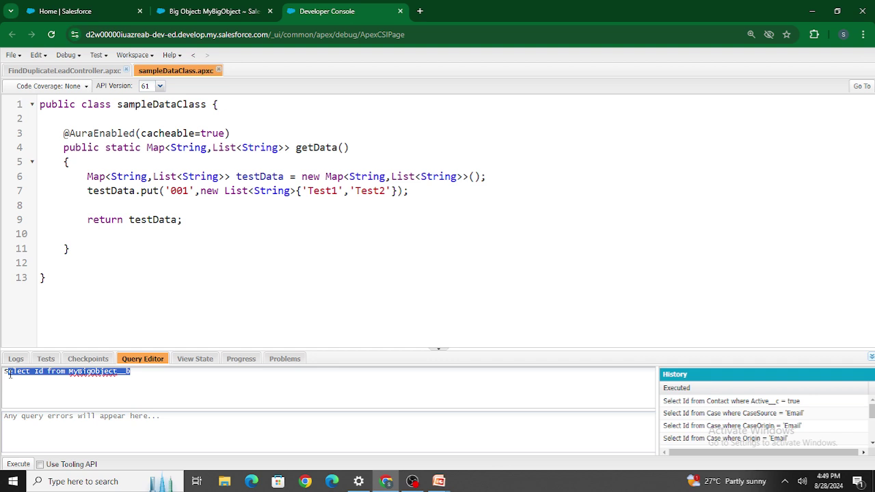
left_click(151, 373)
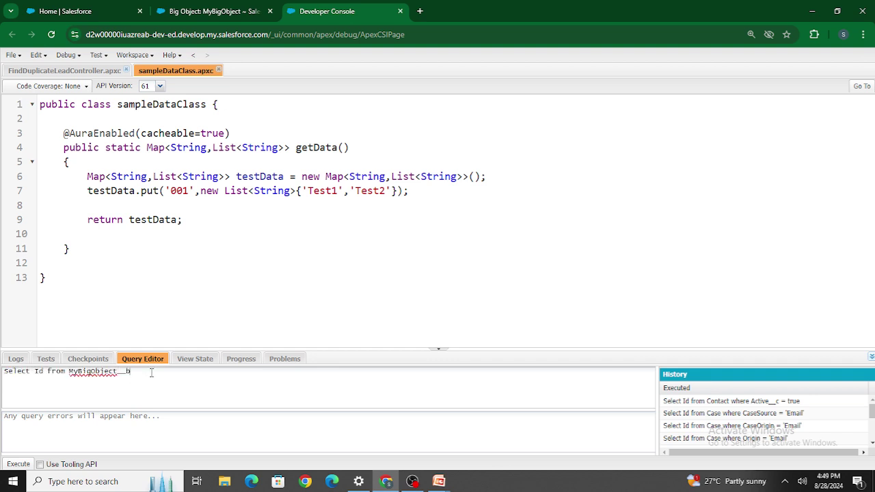
left_click(69, 11)
Step: Copy Name__c into the query's where clause and run the MyBigObject__b query
left_click(185, 12)
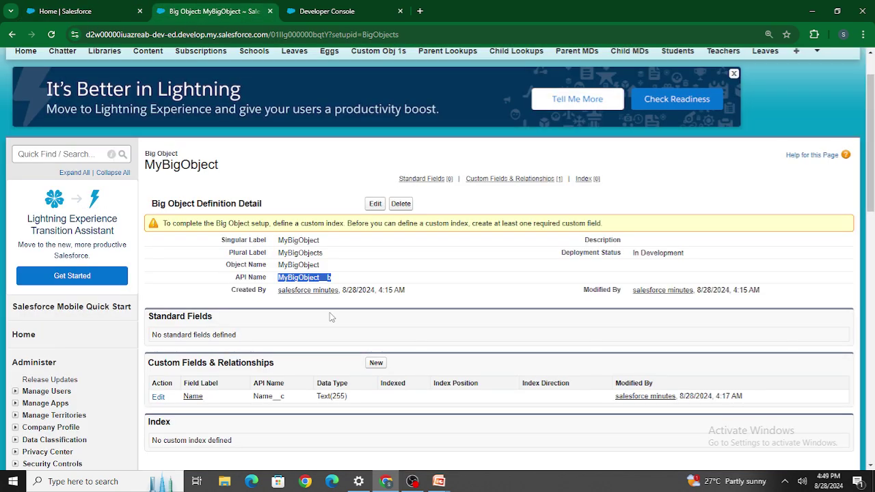
double_click(273, 396)
key("ctrl+c")
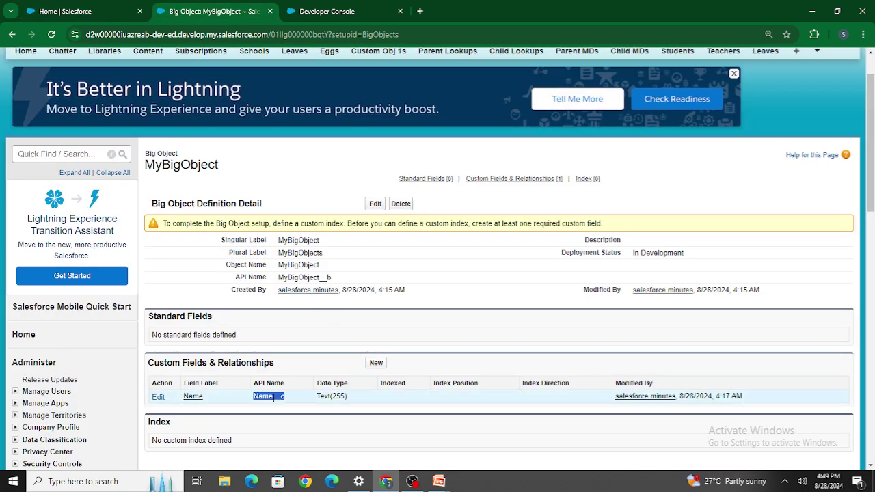
left_click(321, 13)
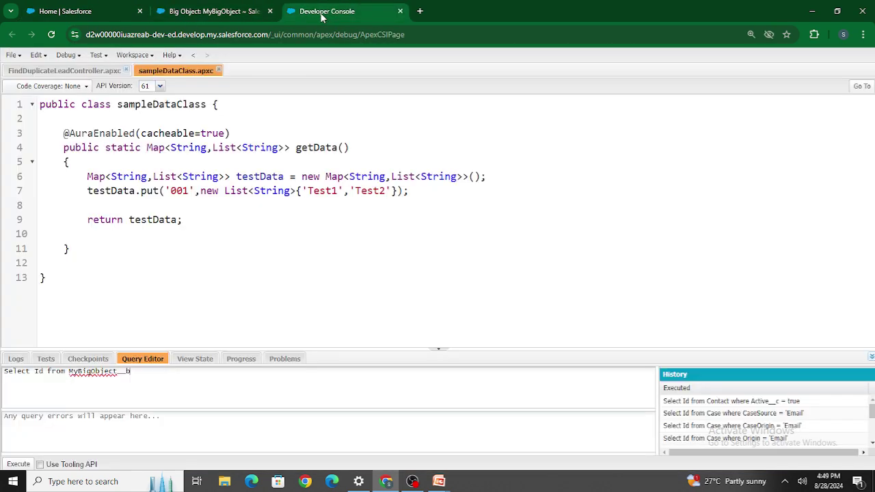
key("ctrl+v")
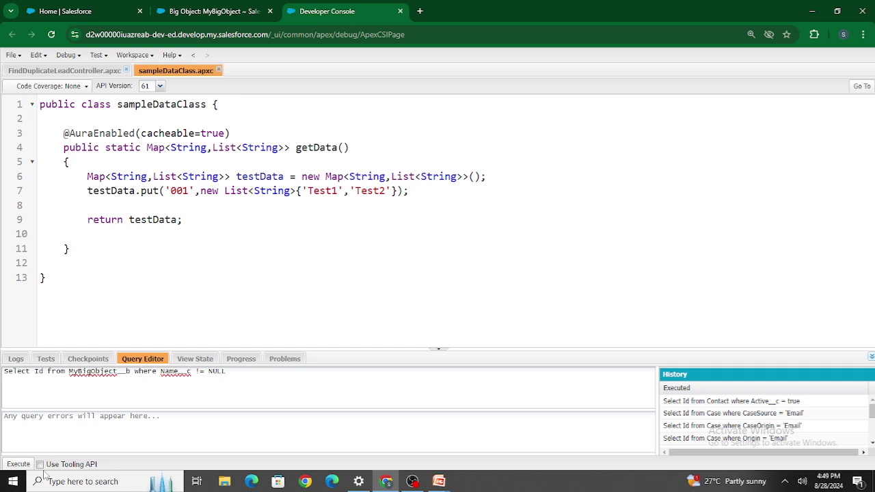
left_click(15, 465)
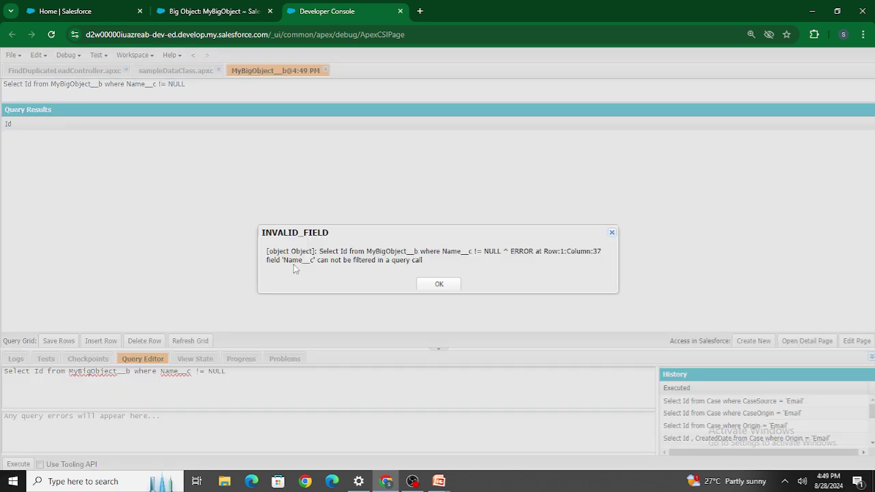
Step: Read the INVALID_FIELD error about filtering Name__c, dismiss it and close the results
left_click_drag(319, 260, 385, 260)
double_click(294, 263)
left_click(436, 287)
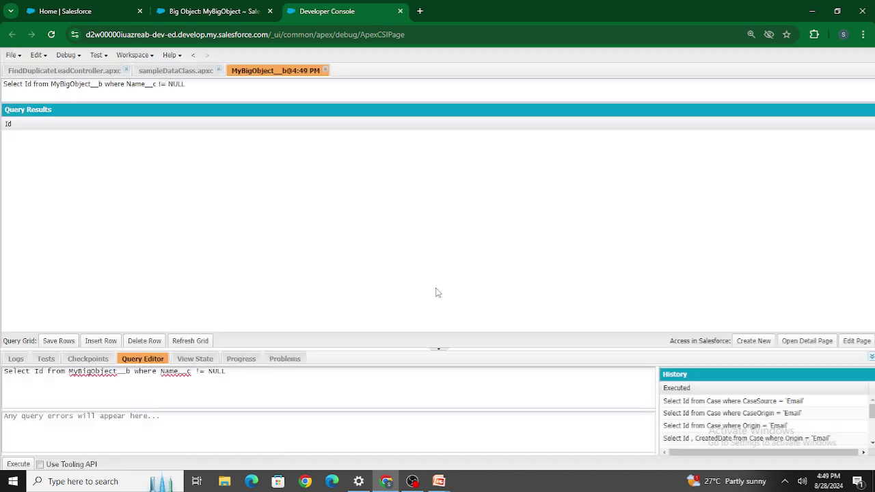
left_click(325, 70)
Step: Return to the MyBigObject page and confirm its Index section is still empty
left_click(214, 11)
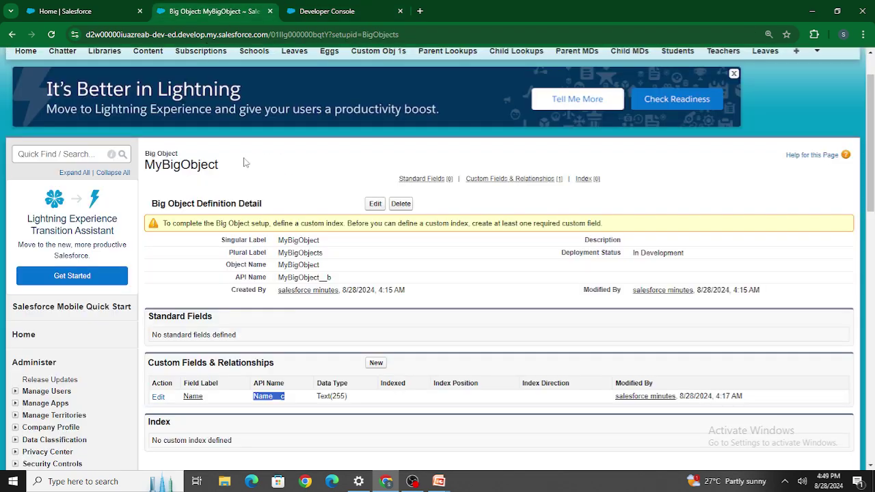
left_click_drag(148, 425, 176, 427)
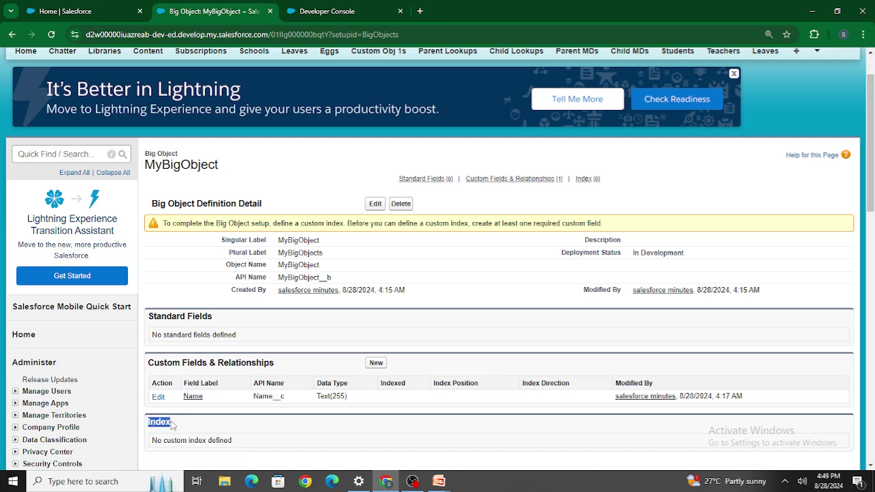
left_click(245, 330)
Step: Start a new Lookup Relationship field on MyBigObject related to Account
left_click(375, 362)
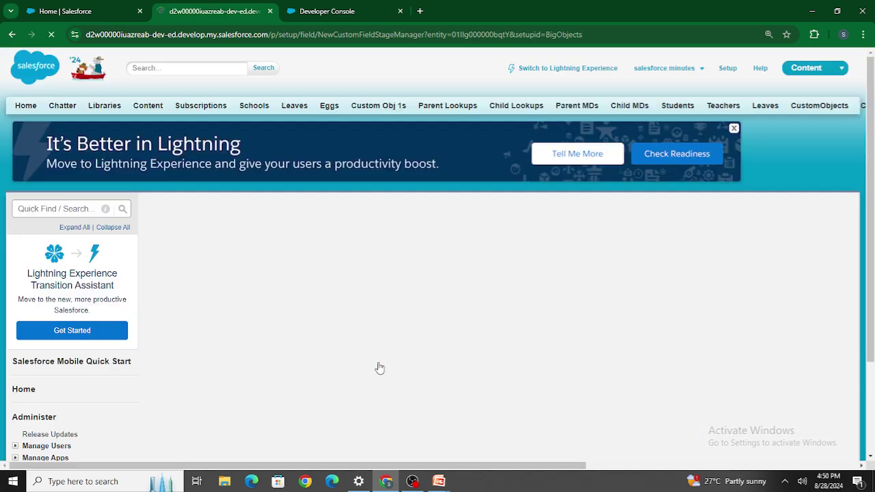
scroll(258, 371, "down", 1)
left_click(219, 357)
left_click(809, 254)
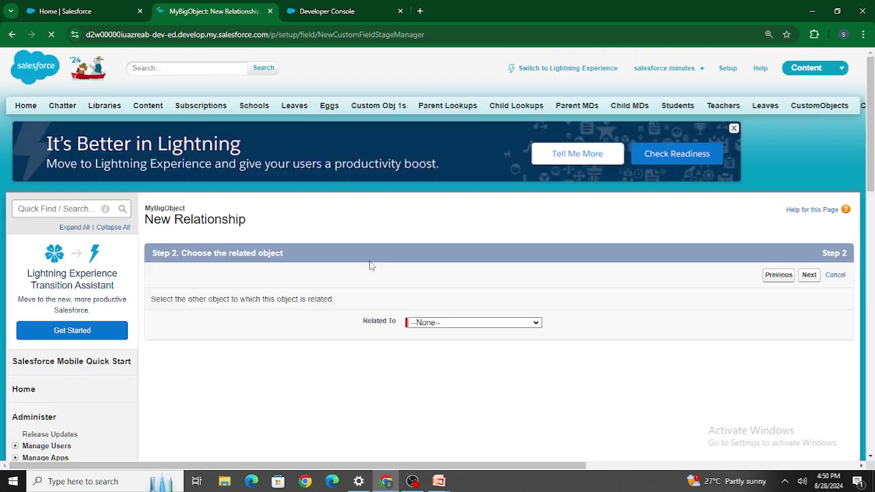
left_click(396, 323)
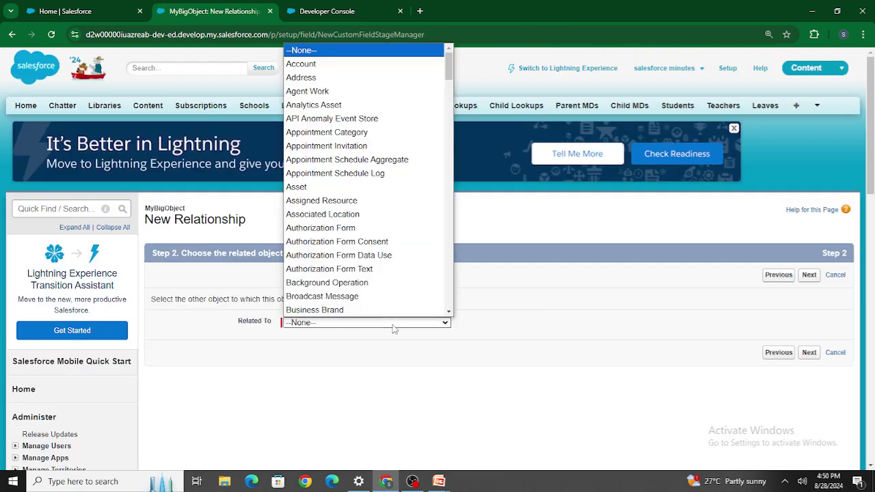
left_click(357, 77)
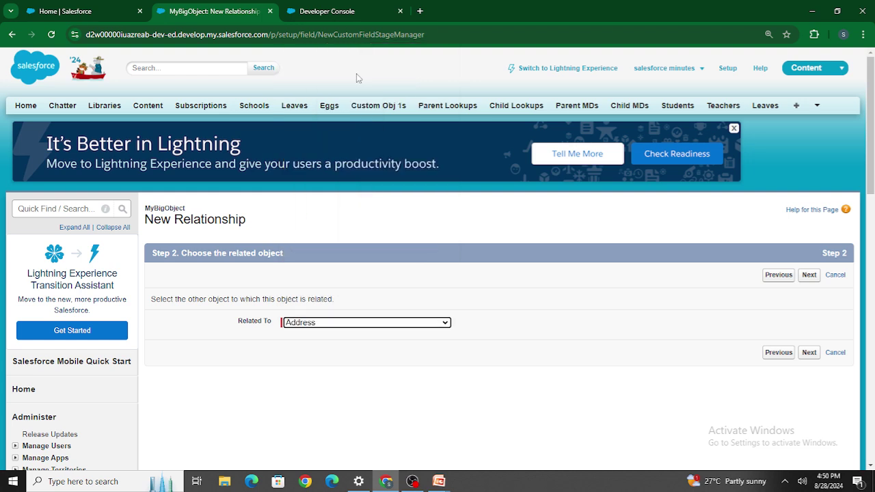
left_click(391, 322)
left_click(316, 64)
left_click(808, 275)
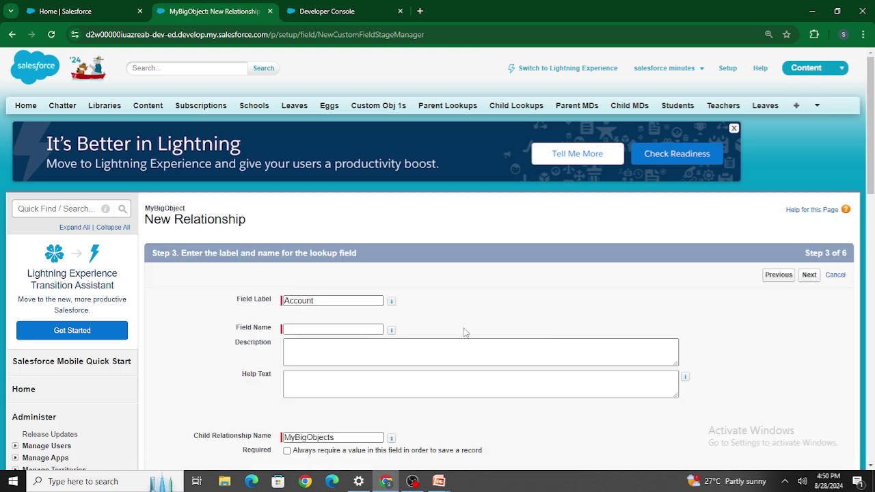
Step: Label and name the field Account, keep the default security and related list, and save
double_click(305, 301)
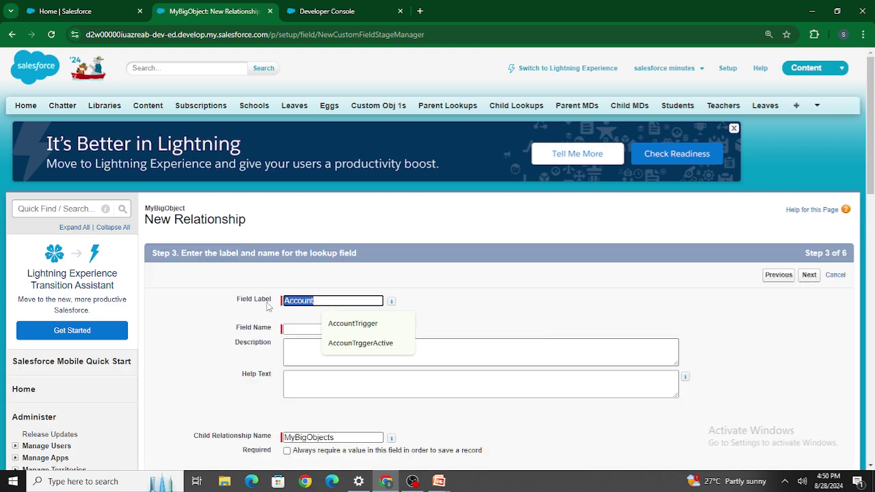
left_click(294, 330)
type("Accountcount")
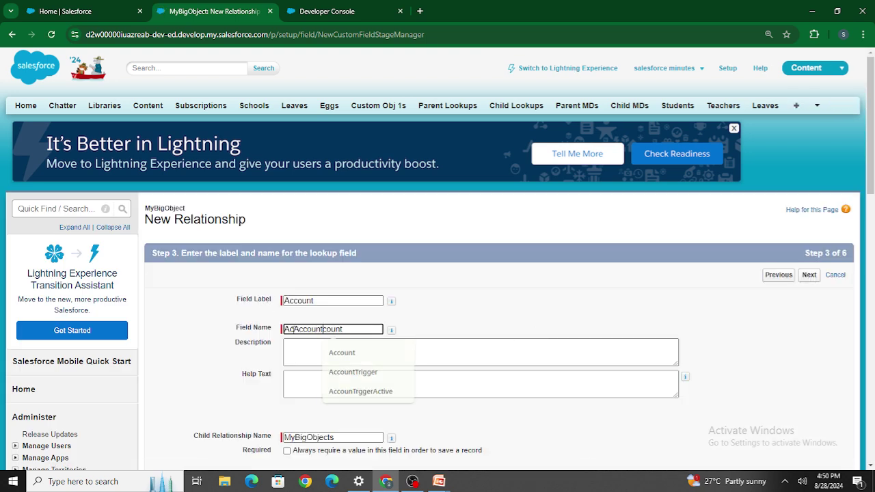
key("ctrl+a")
type("Account")
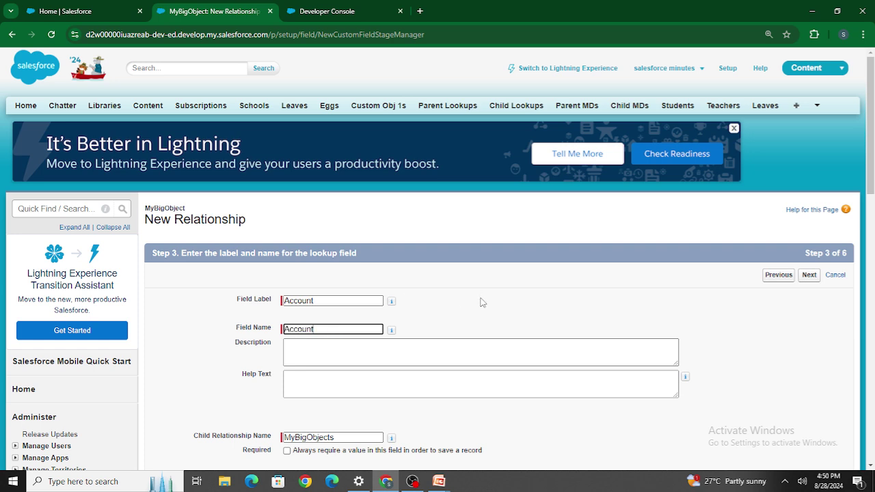
left_click(767, 288)
left_click(809, 275)
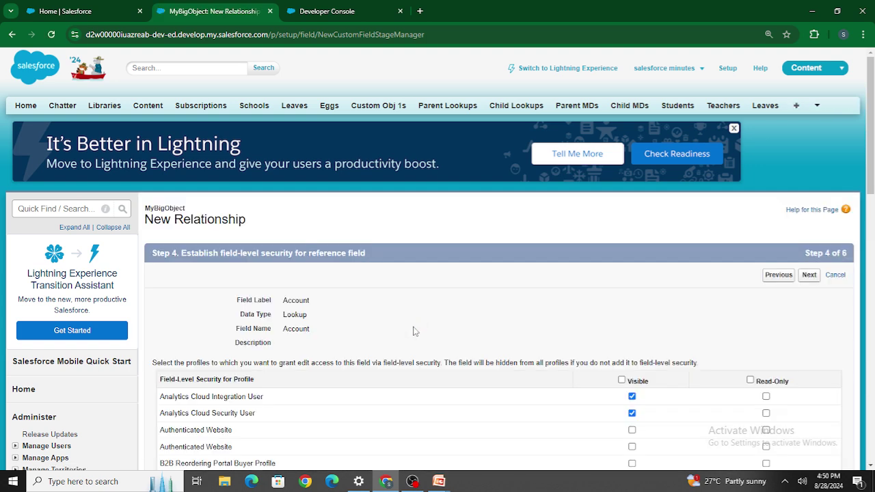
left_click(809, 275)
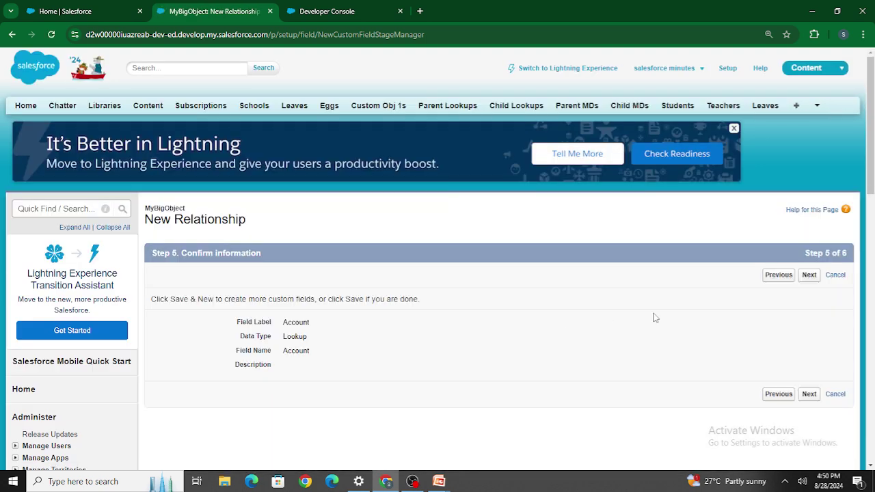
left_click(808, 275)
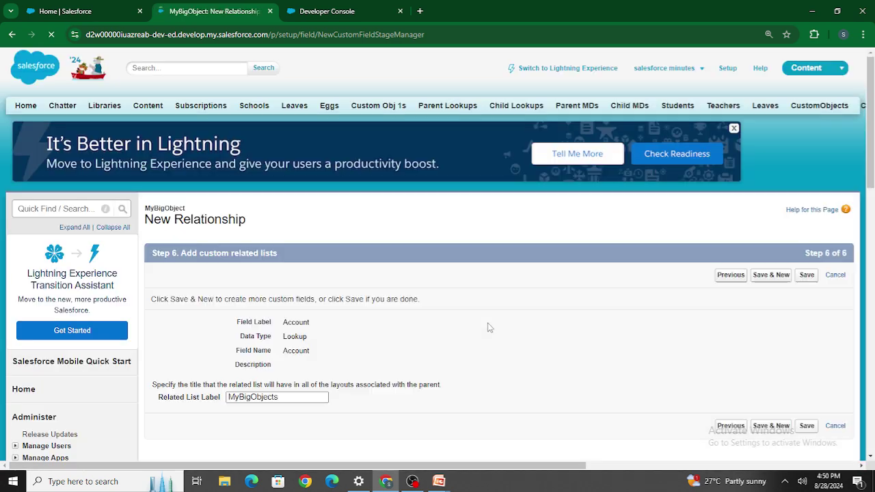
left_click(806, 275)
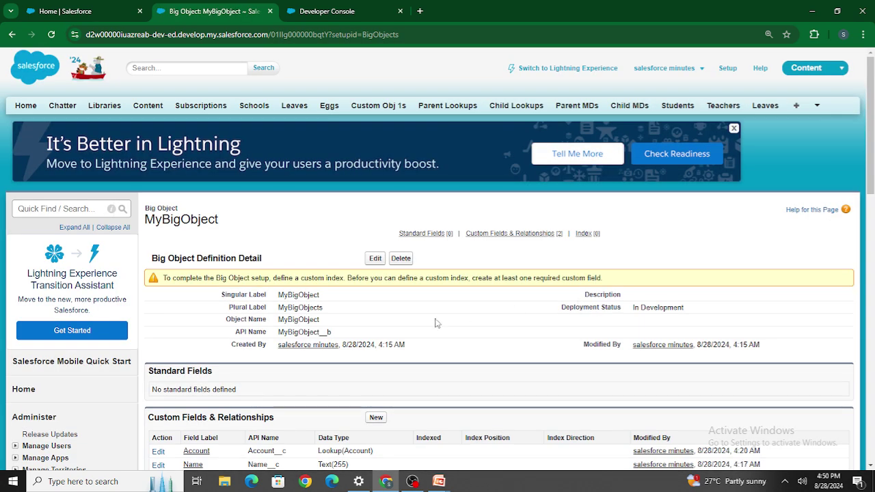
Step: Reload MyBigObject, then set the Account field to Always require a value and save
scroll(438, 326, "down", 2)
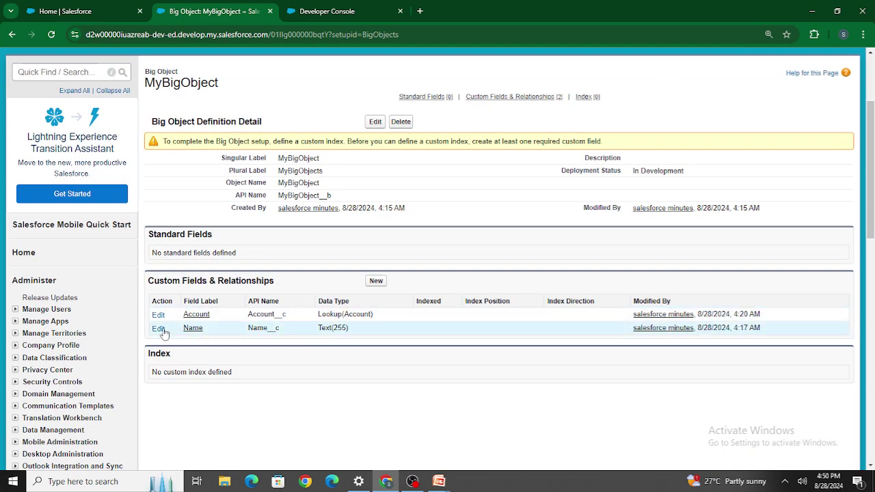
left_click(51, 35)
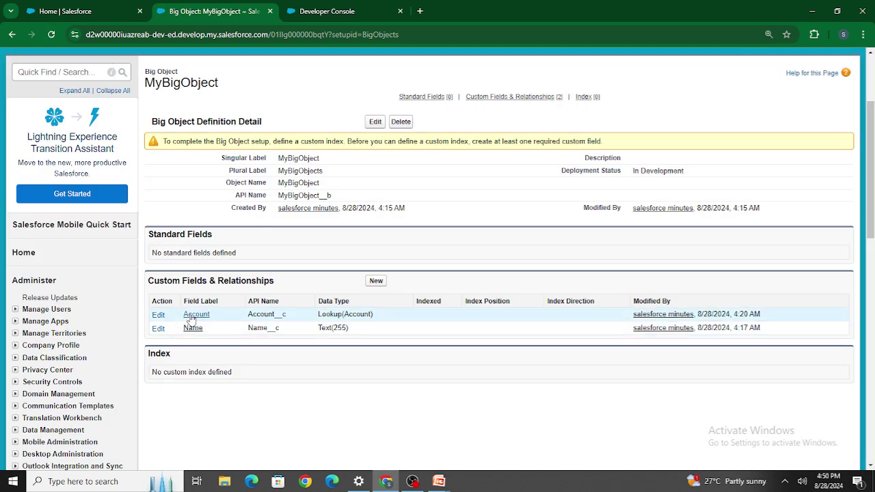
left_click(160, 317)
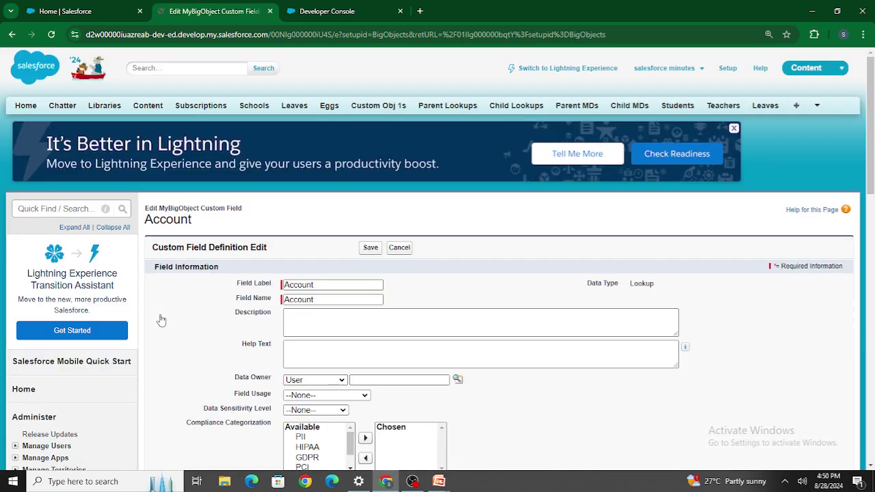
scroll(383, 332, "down", 4)
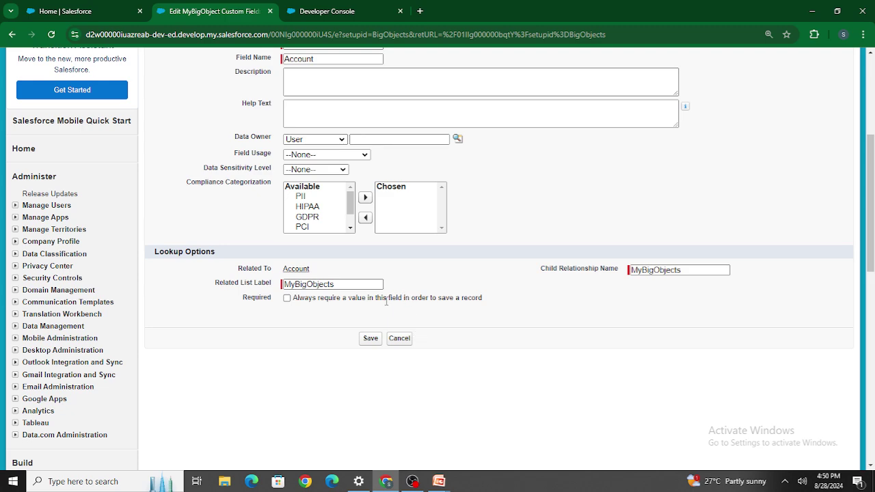
left_click(287, 299)
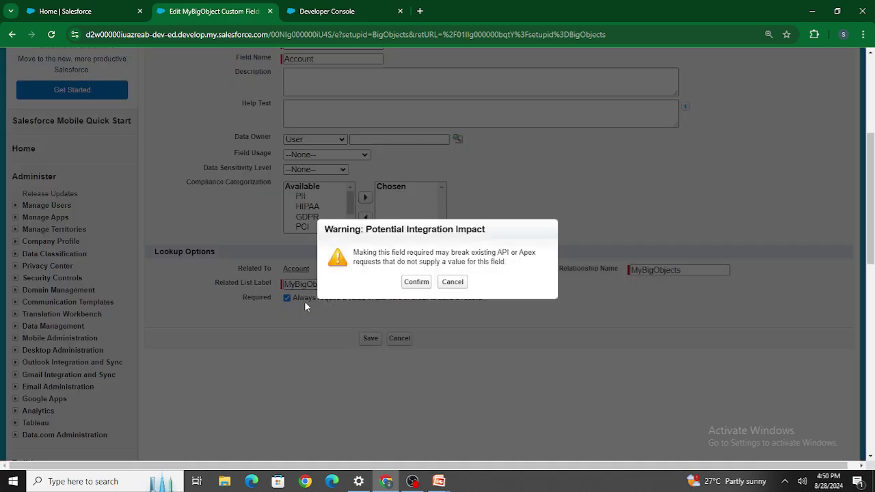
left_click(417, 283)
left_click(371, 339)
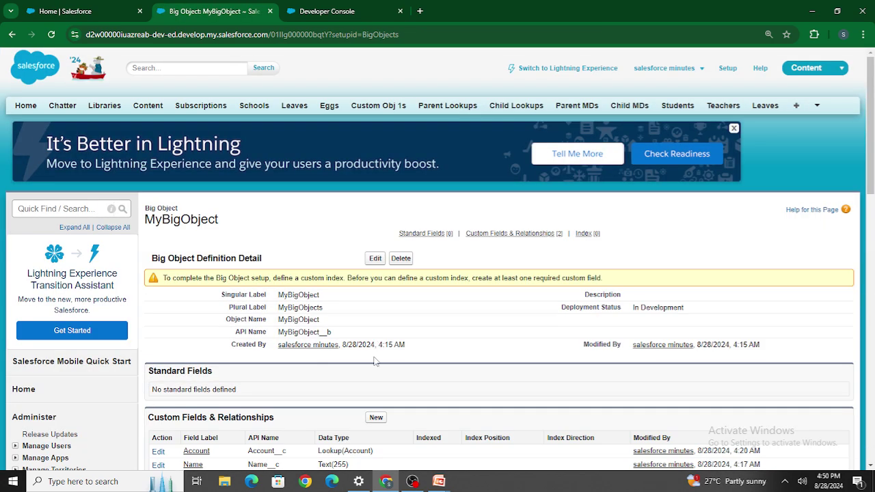
scroll(374, 362, "down", 1)
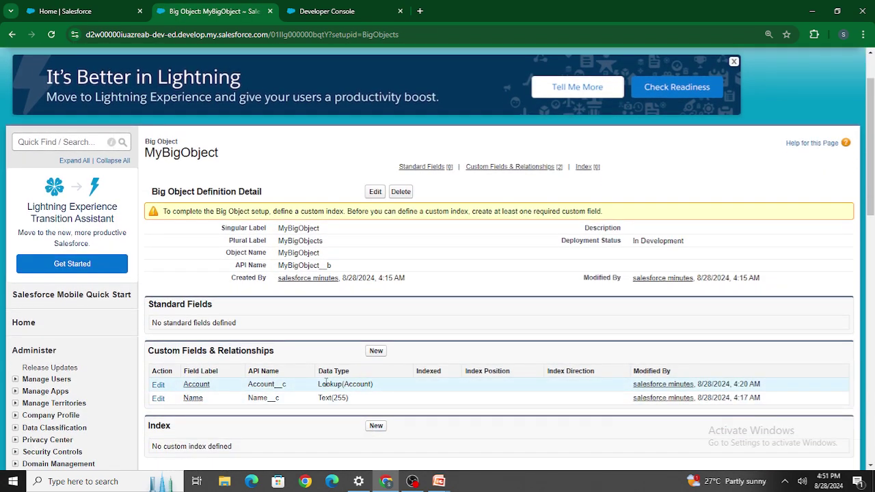
Step: Start a new custom index with the Account field at position 1, sorted Ascending
left_click_drag(317, 389, 400, 376)
left_click(346, 352)
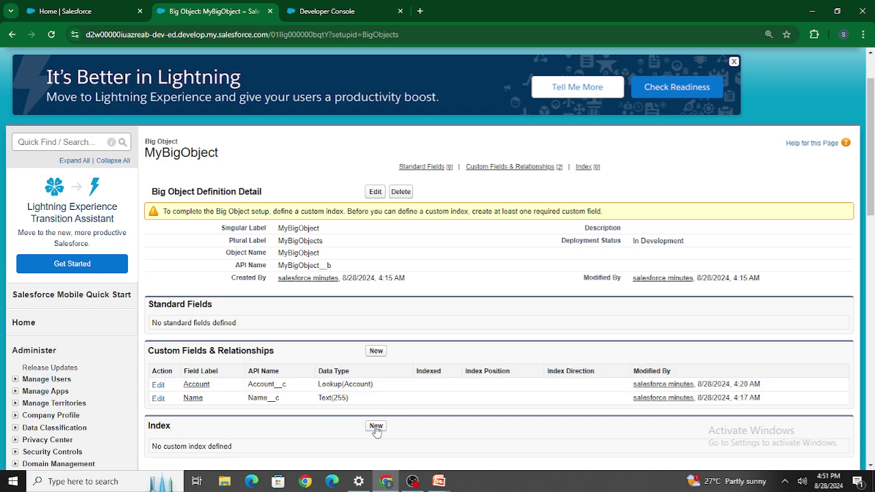
left_click(375, 426)
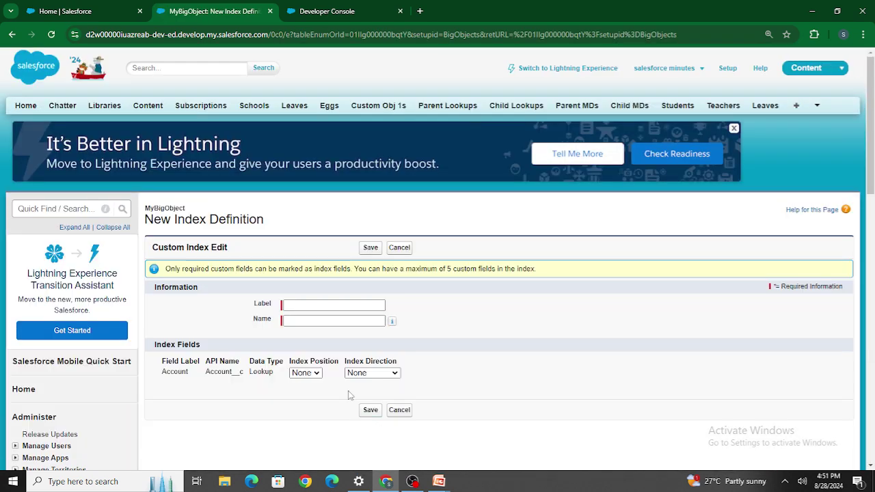
left_click_drag(166, 371, 294, 375)
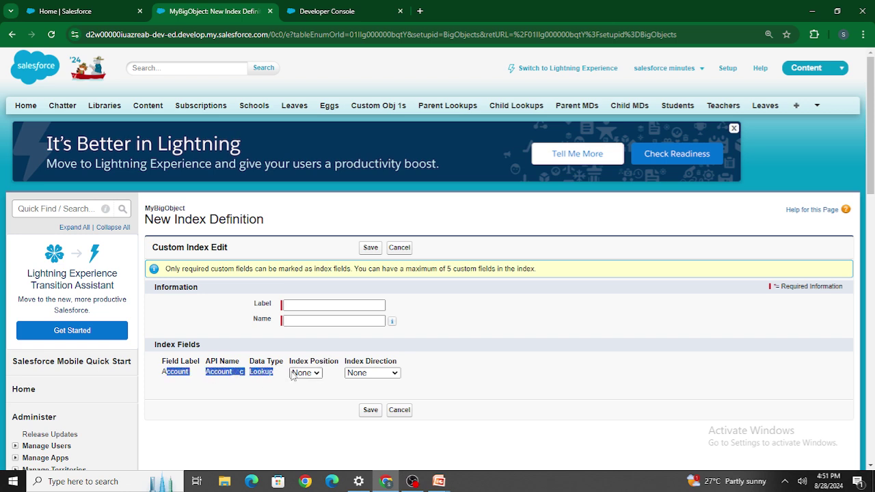
left_click(294, 374)
left_click(301, 399)
left_click(376, 372)
left_click(371, 399)
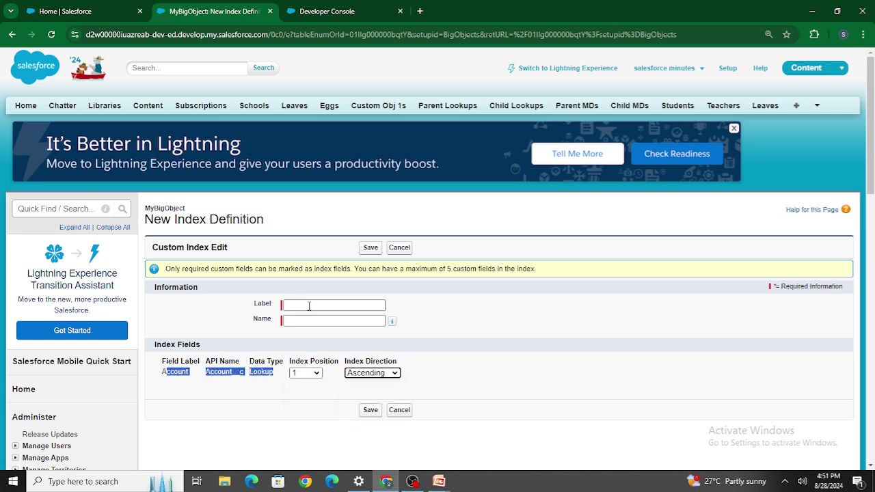
Step: Label the index 'AccouRelation' and save it
left_click(309, 306)
type("AccounRelat")
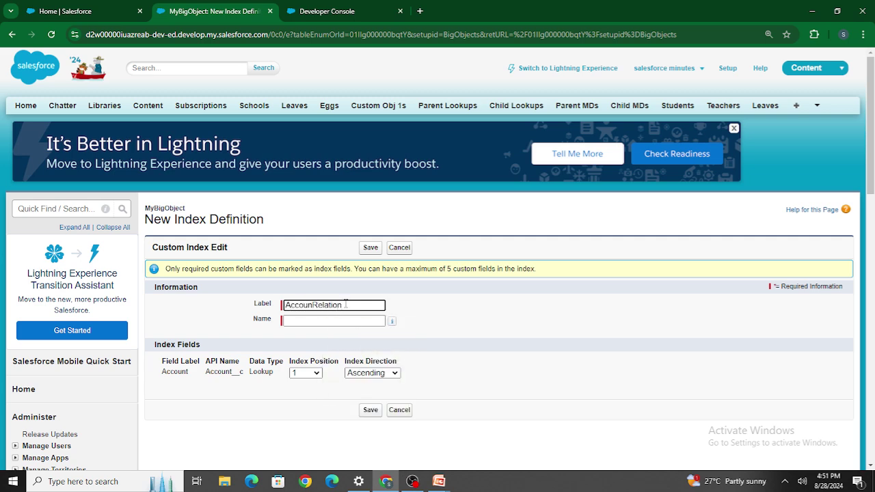
type("ion")
left_click(417, 315)
left_click(373, 250)
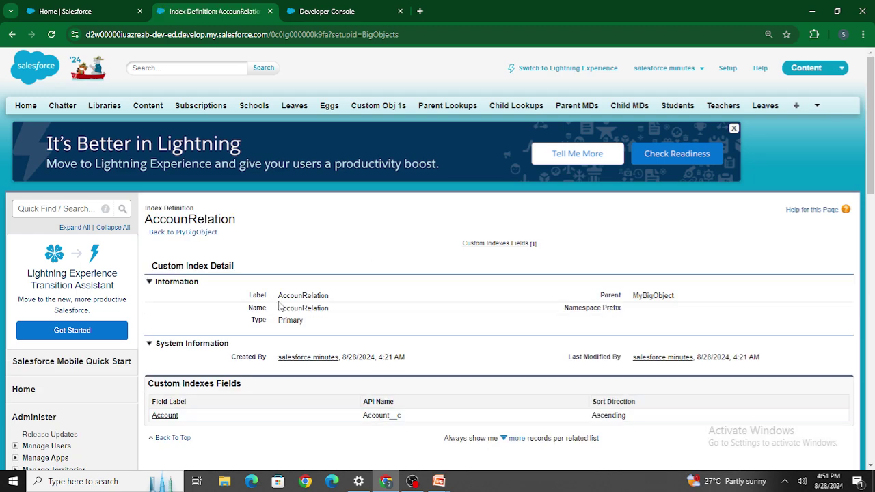
Step: From the index's field list, open the Account field's detail page to verify the required lookup
left_click(493, 244)
scroll(273, 246, "up", 5)
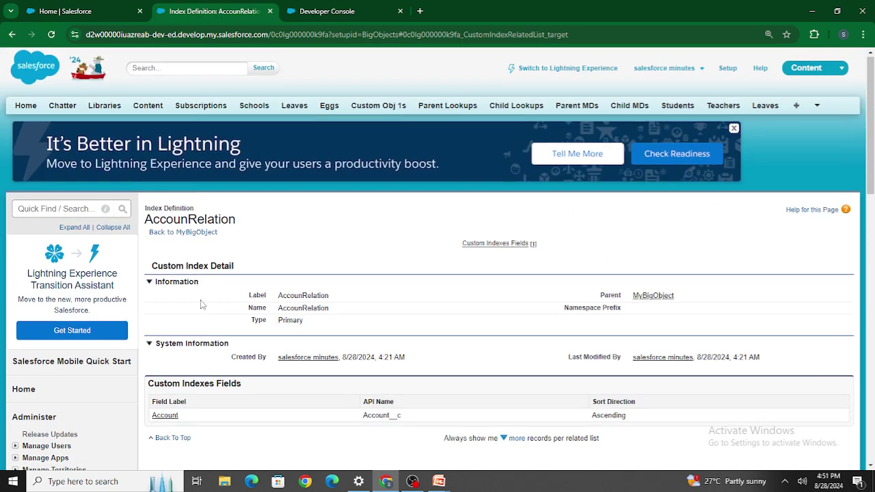
left_click(169, 440)
scroll(307, 287, "up", 3)
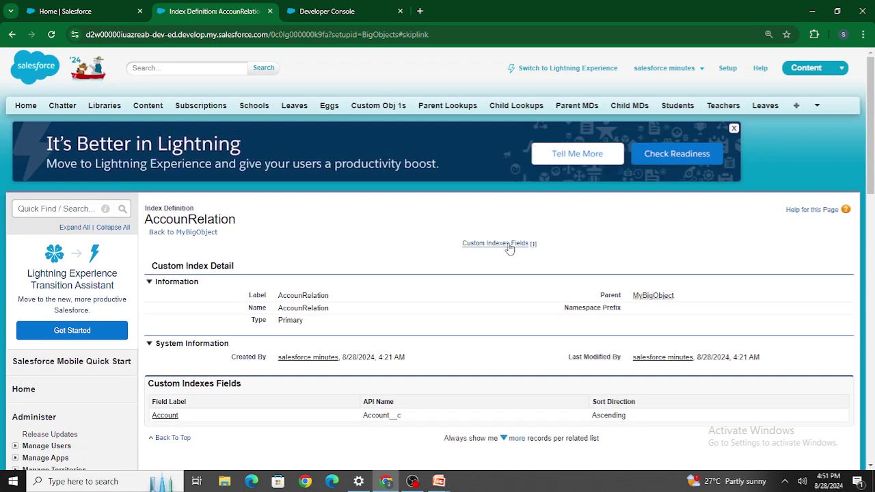
left_click(165, 416)
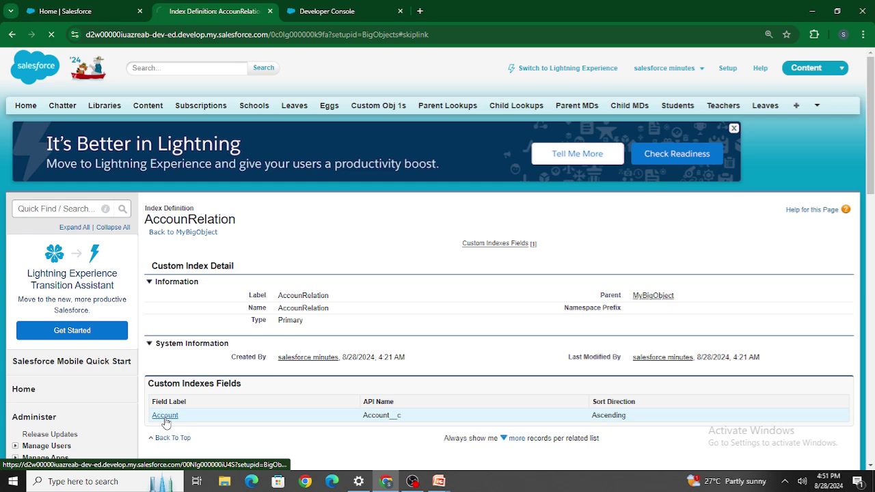
scroll(364, 336, "down", 2)
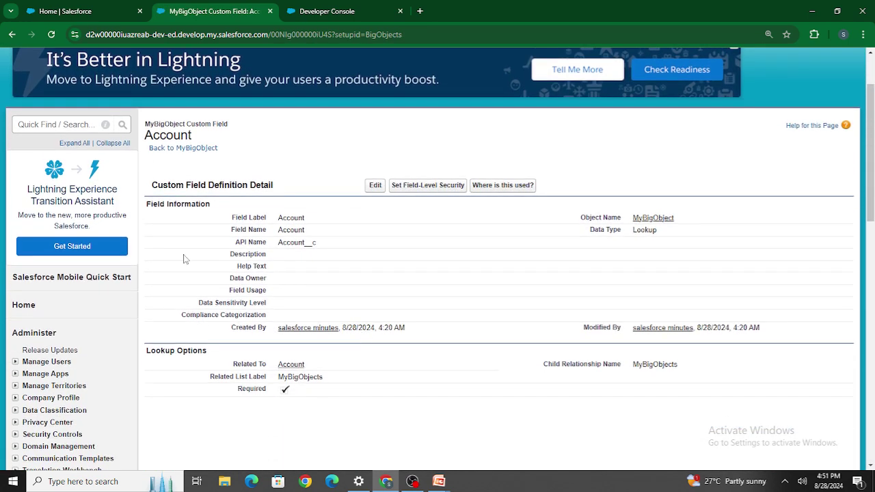
scroll(183, 259, "up", 2)
left_click(67, 208)
Step: Search 'Big' in Quick Find, open MyBigObject, and select the Account__c API name
type("Big")
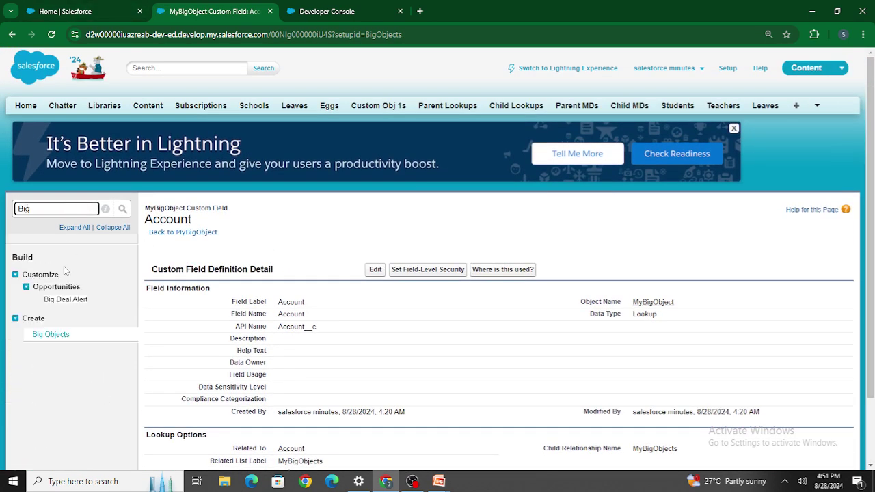
left_click(53, 335)
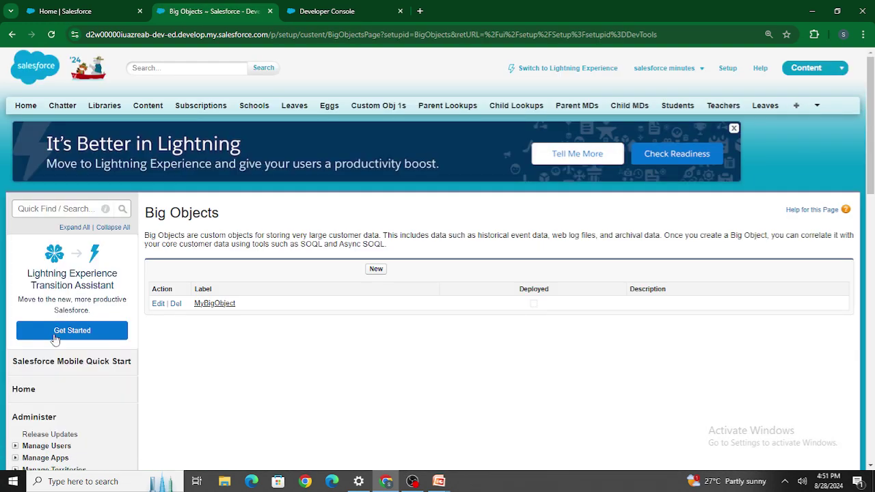
left_click(215, 307)
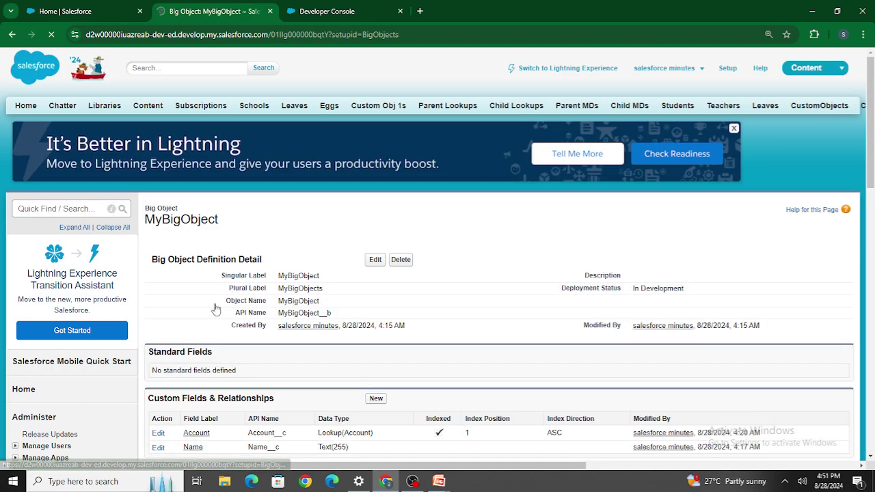
scroll(314, 372, "down", 3)
scroll(270, 255, "up", 1)
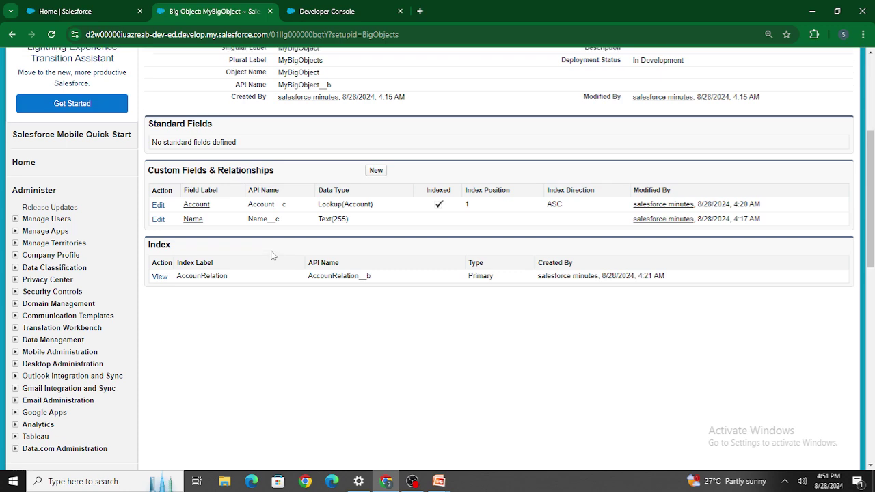
double_click(265, 205)
key("ctrl+c")
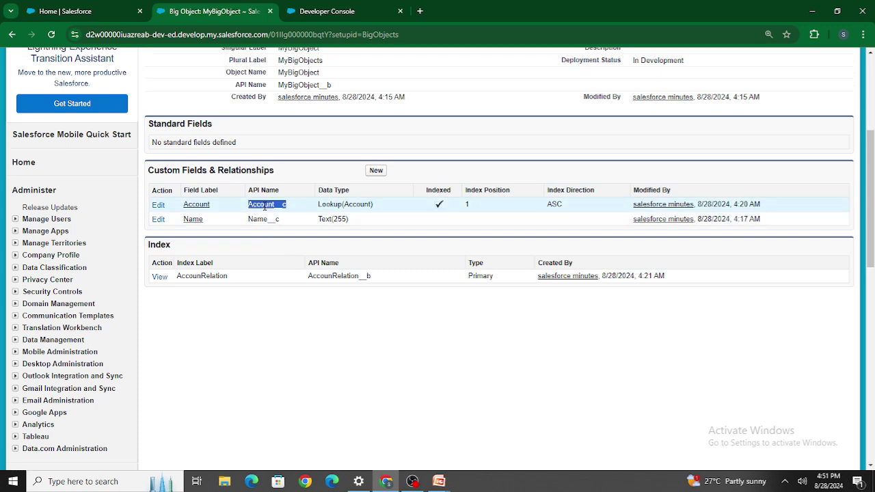
Step: Replace Name__c with Account__c in the query and run it, returning 0 rows
left_click(333, 9)
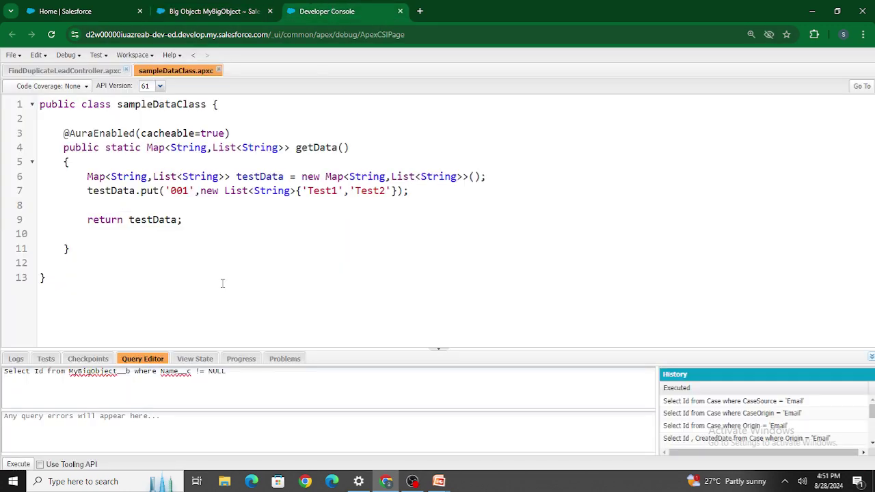
double_click(176, 371)
key("ctrl+v")
left_click(20, 464)
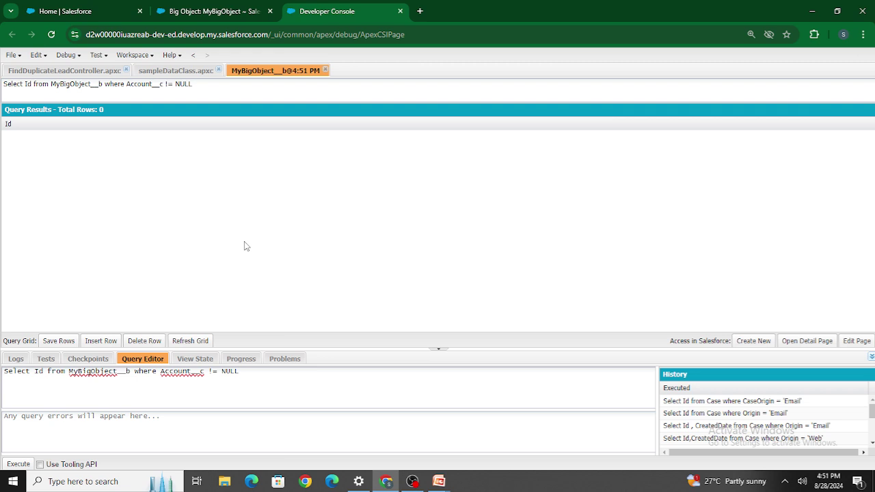
Step: Change the filter back to Name__c, run it, and dismiss the INVALID_FIELD error
double_click(194, 373)
type("Name__c")
left_click(18, 464)
left_click_drag(320, 252, 423, 260)
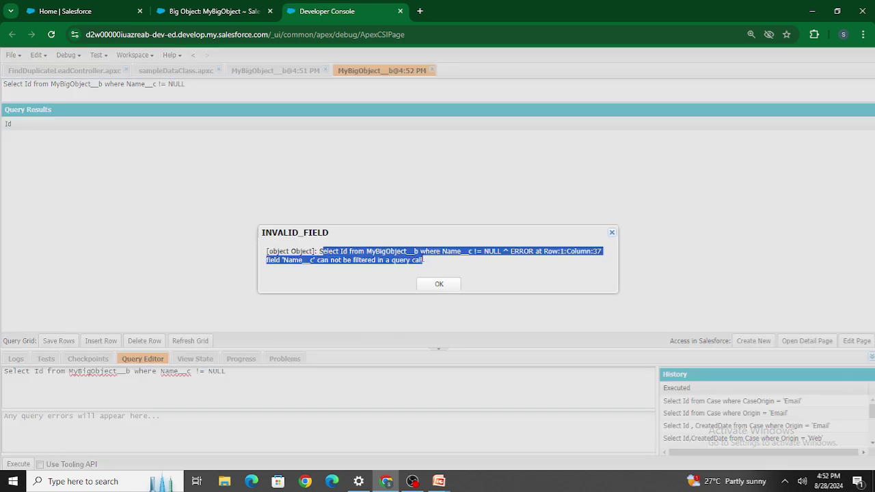
left_click(439, 283)
Step: Back on MyBigObject's page, review the AccounRelation__b index and the Account field entry
left_click(205, 11)
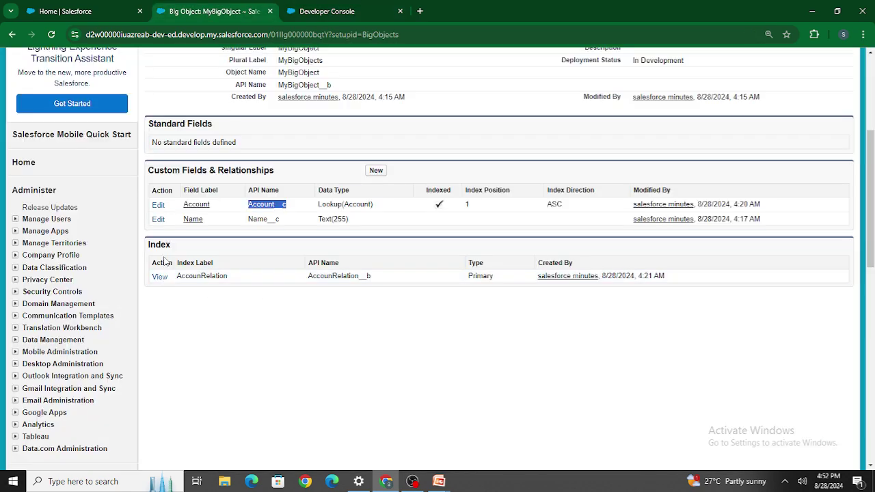
left_click_drag(177, 278, 374, 303)
left_click(422, 309)
double_click(353, 276)
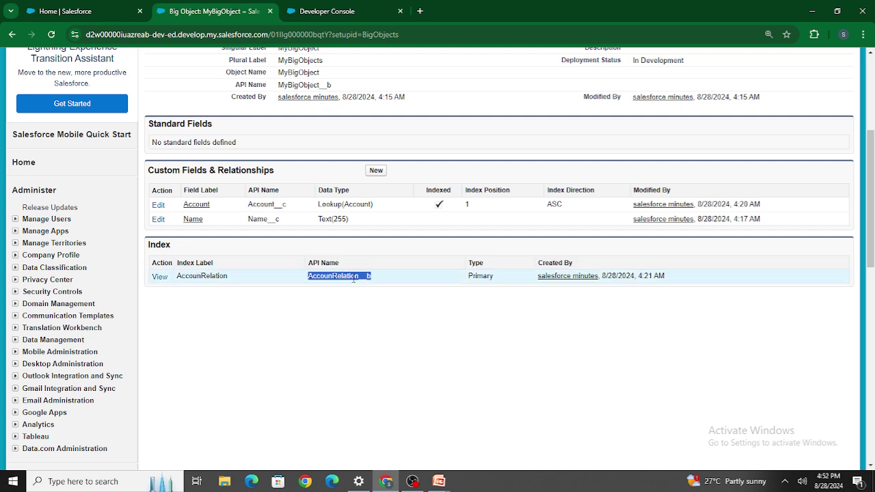
left_click(328, 254)
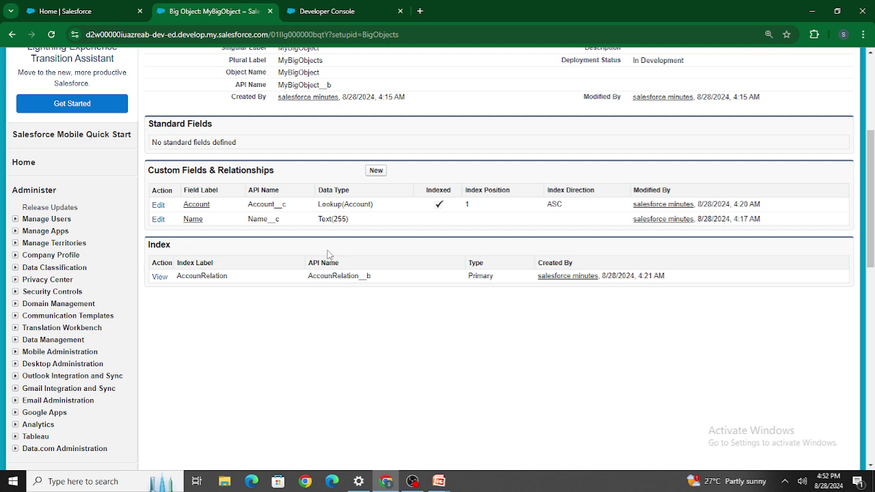
left_click_drag(249, 204, 388, 205)
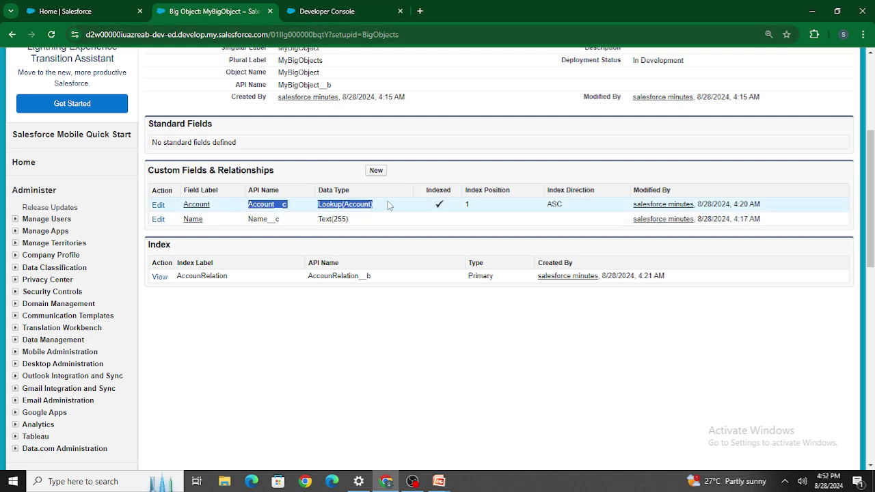
Step: Edit the Name field, tick Required, accept the integration warning and save
left_click(158, 219)
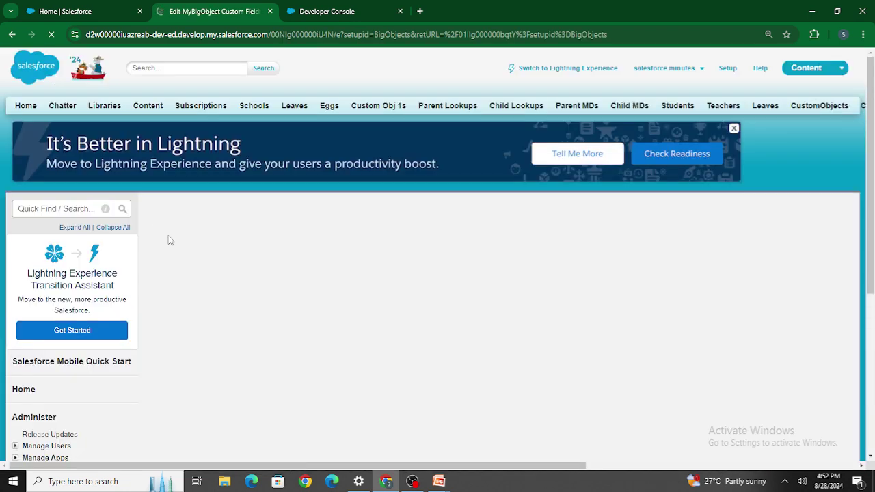
scroll(309, 356, "down", 6)
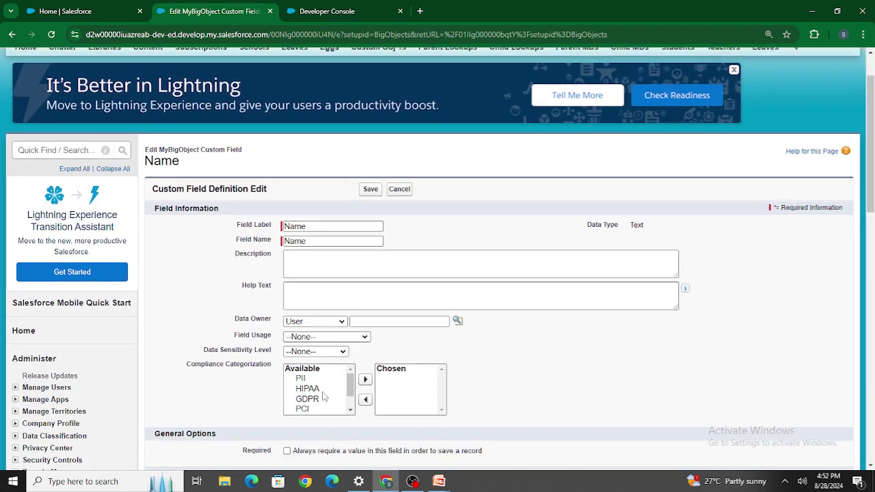
scroll(309, 356, "up", 1)
left_click(286, 139)
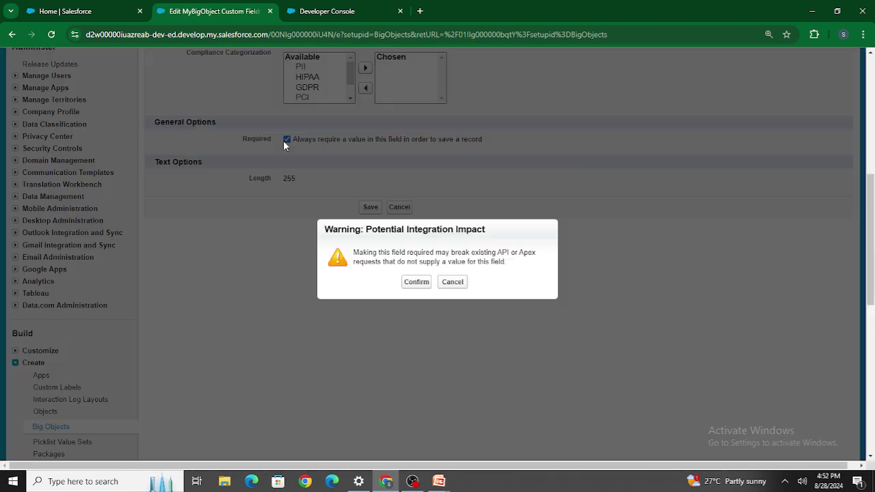
left_click(414, 282)
left_click(370, 207)
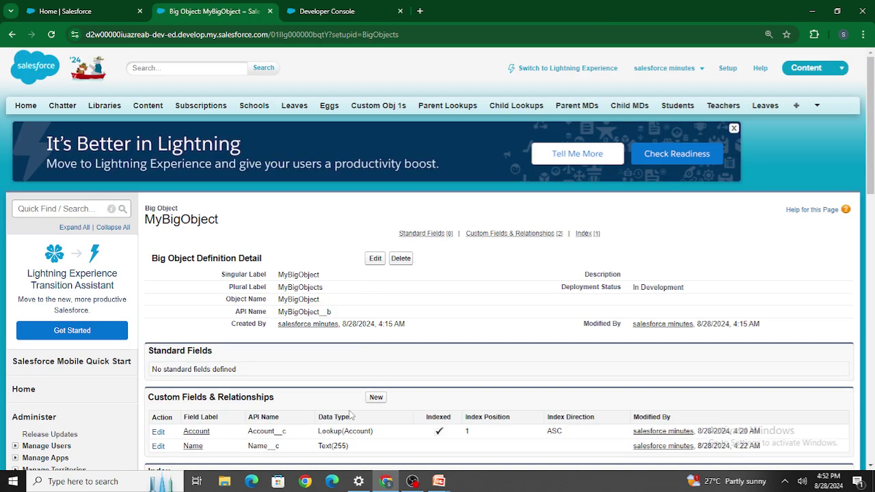
Step: View the AccounRelation index definition, then return to the MyBigObject page
scroll(349, 414, "down", 8)
scroll(349, 415, "up", 3)
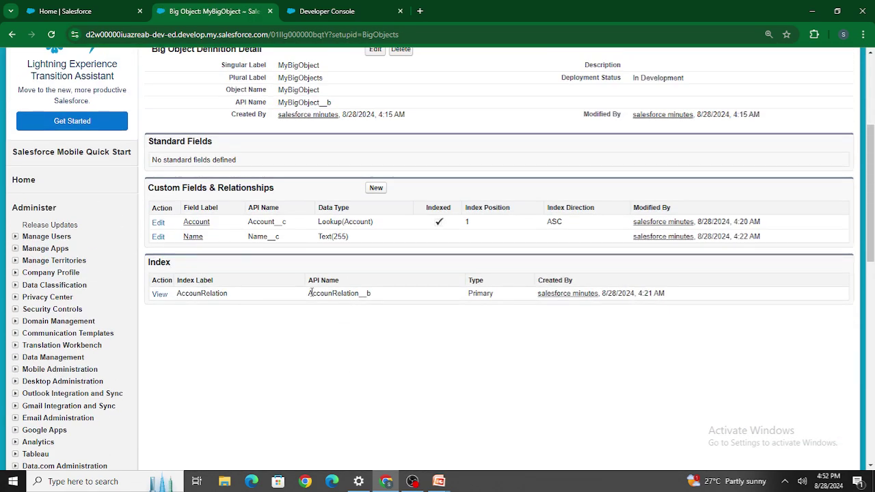
left_click(157, 294)
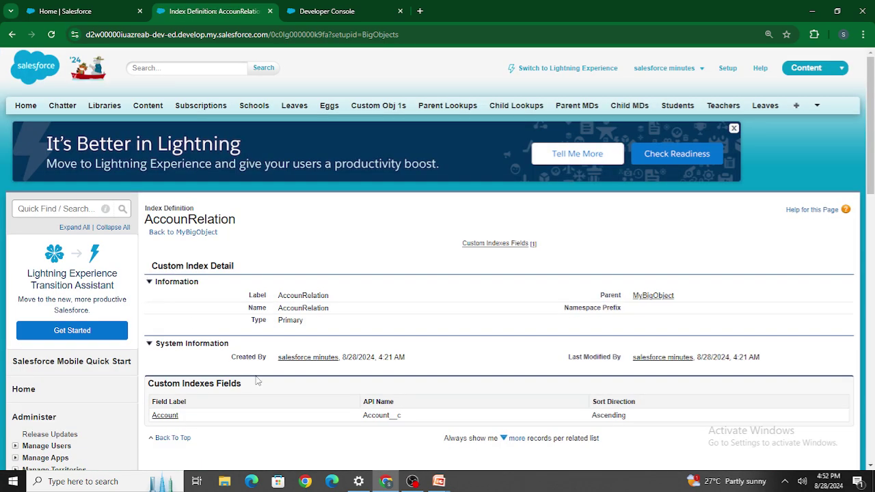
scroll(250, 369, "down", 1)
left_click(12, 34)
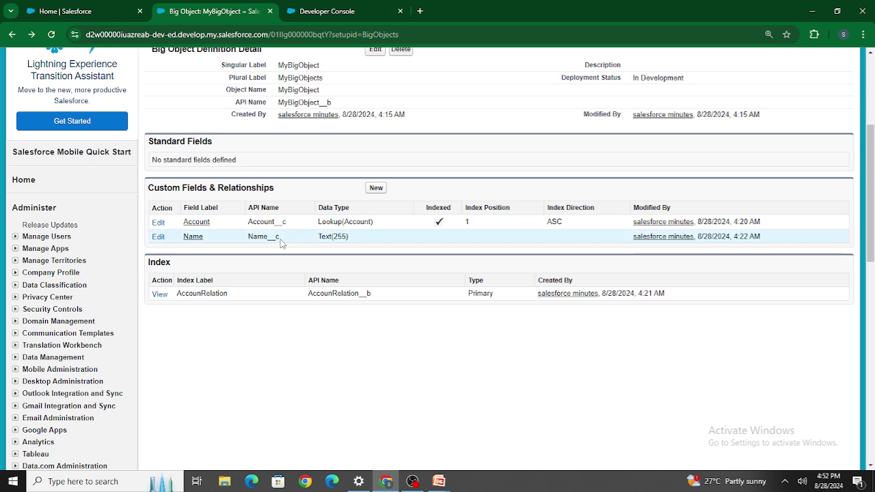
Step: Review the Account and Name field rows, then switch to the Developer Console results
left_click_drag(246, 222, 396, 222)
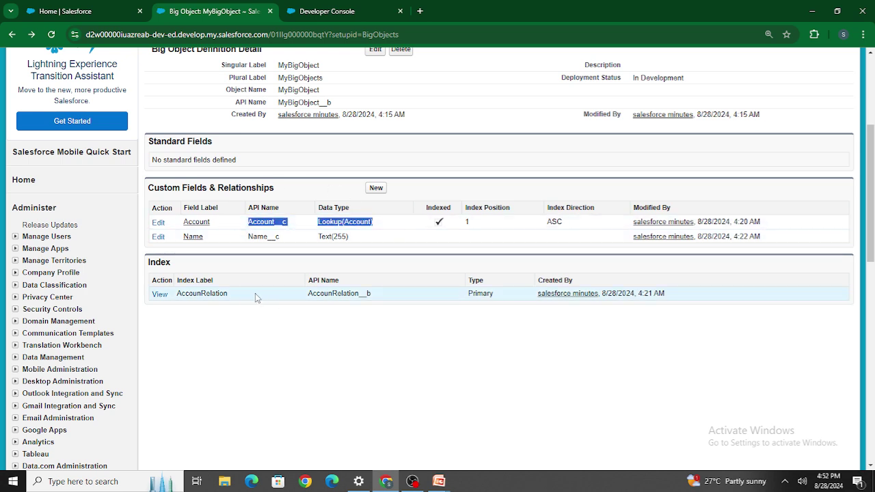
left_click_drag(312, 303, 178, 292)
left_click_drag(247, 222, 431, 234)
left_click(418, 192)
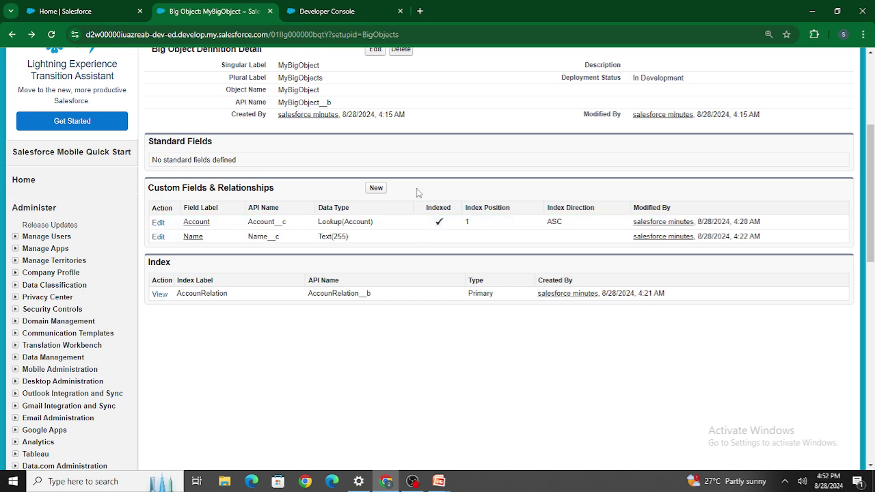
left_click(325, 12)
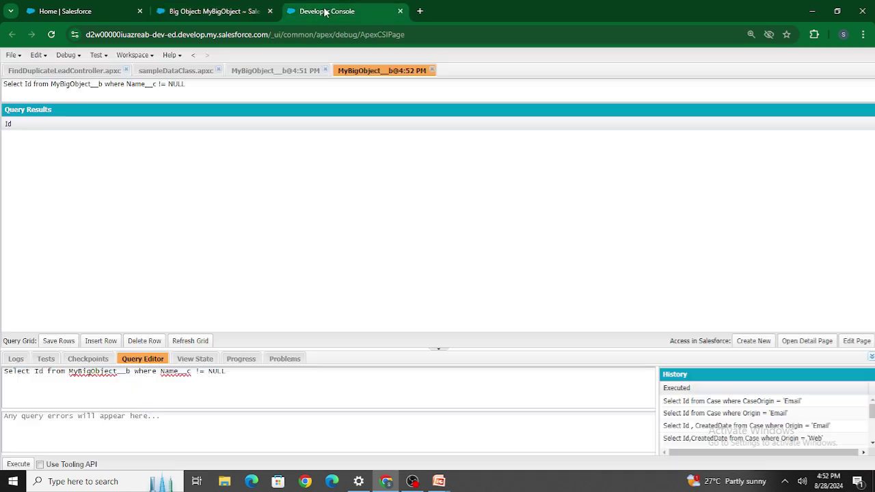
Step: Close the newer Name__c results tab, leaving the Account__c results, and reload the Setup page
left_click(431, 70)
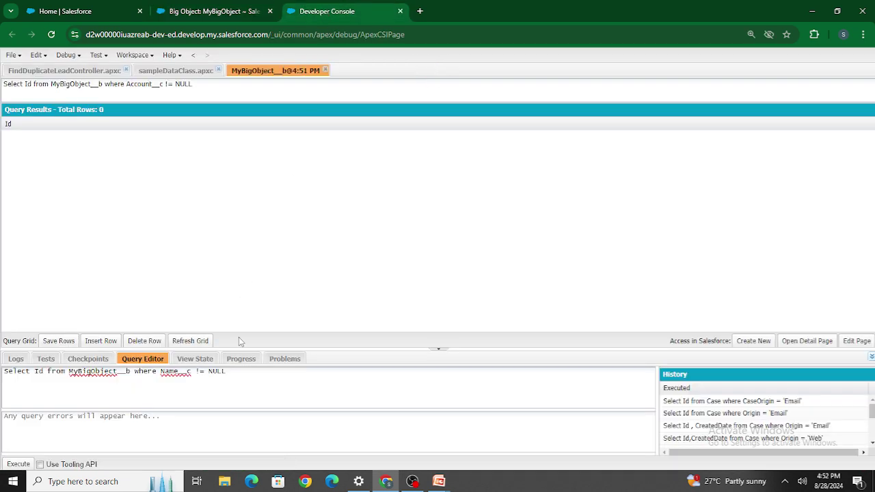
left_click_drag(241, 377, 4, 383)
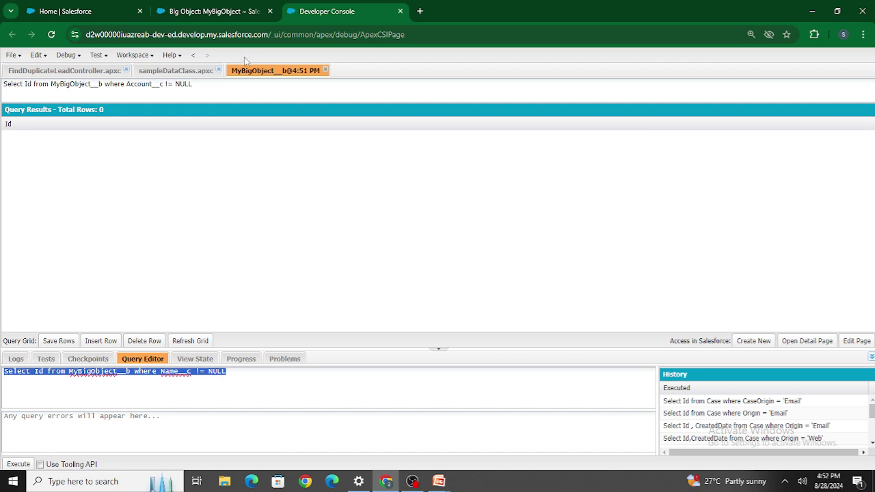
left_click(209, 13)
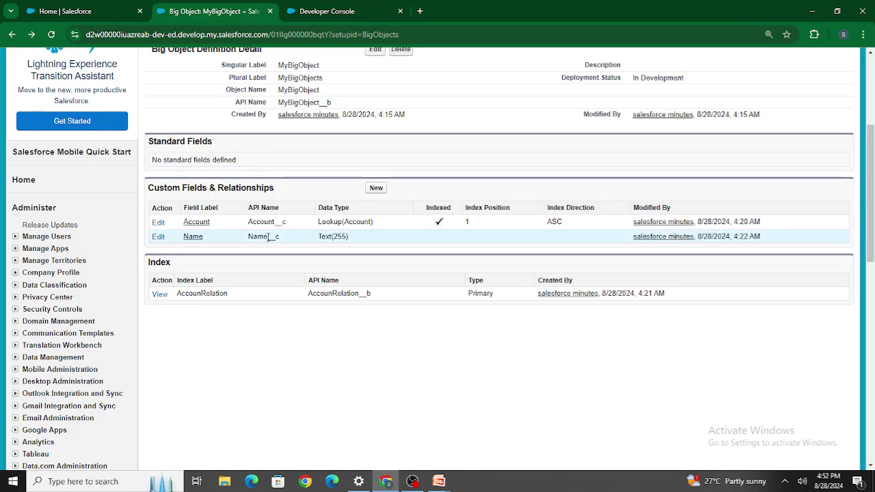
scroll(268, 237, "up", 3)
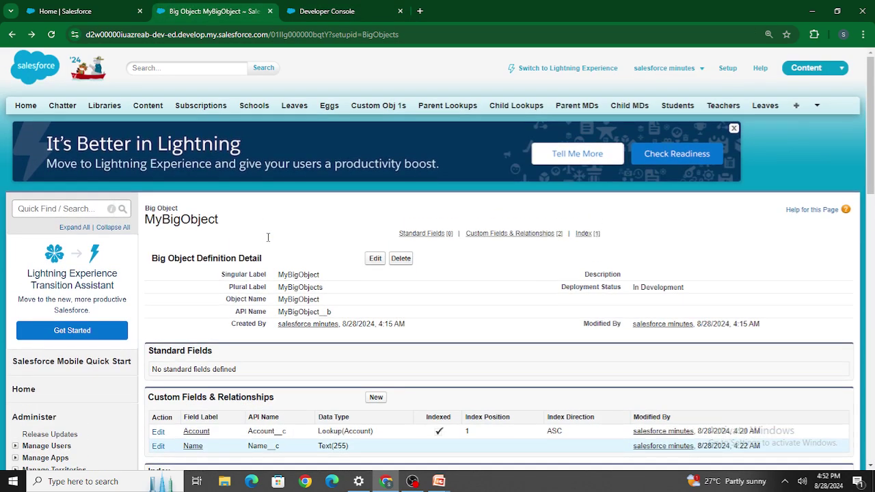
left_click(59, 10)
left_click(51, 34)
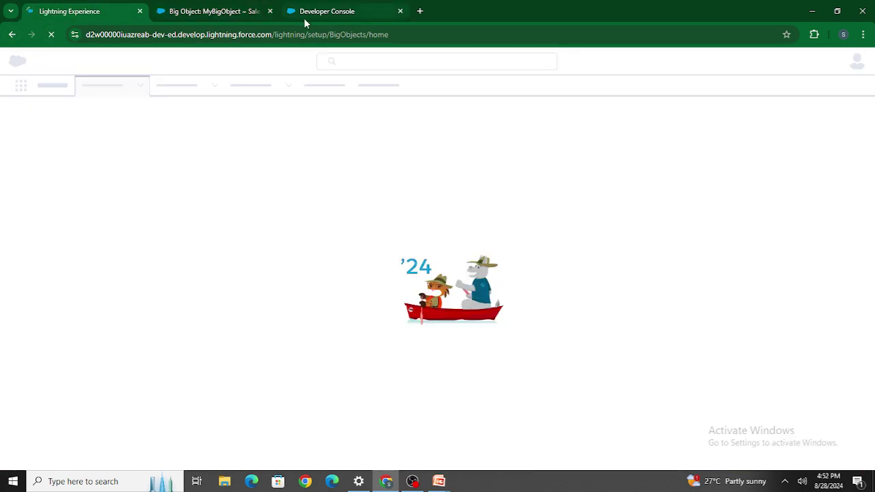
left_click(305, 15)
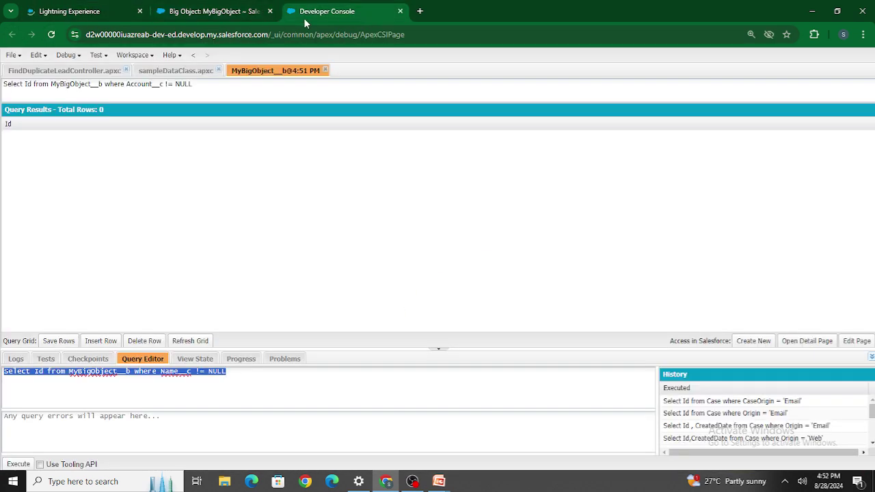
Step: Search 'Tab' in Quick Find, open Tabs, and view Custom Tabs in Salesforce Classic
left_click(91, 13)
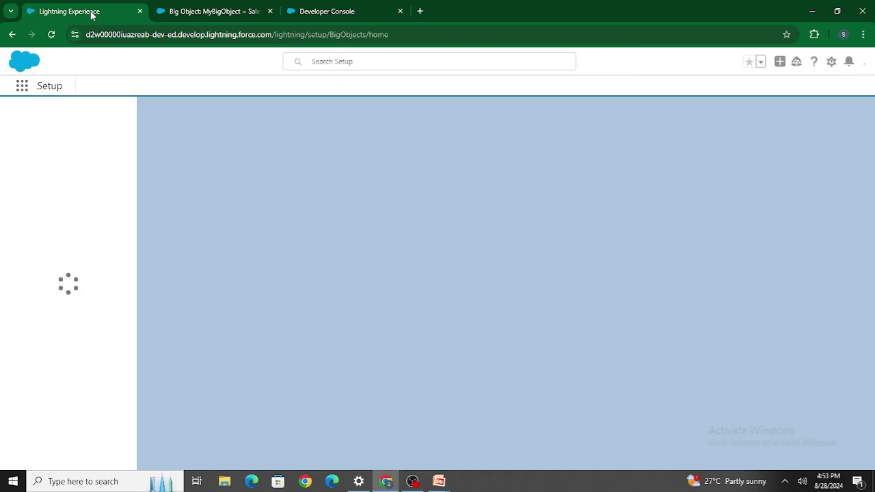
left_click(64, 115)
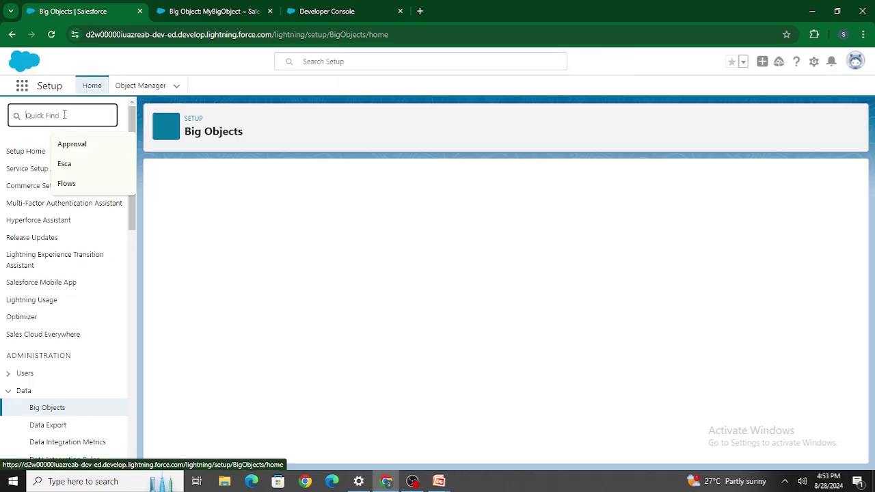
type("Tab")
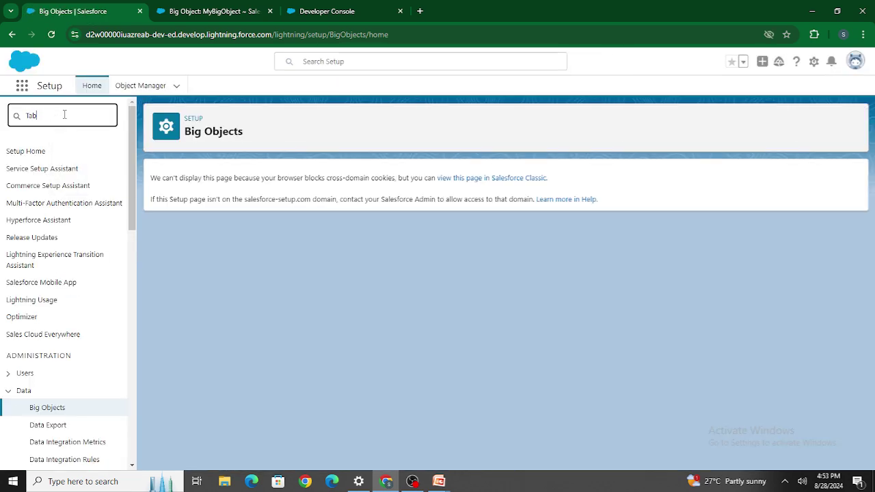
left_click(35, 273)
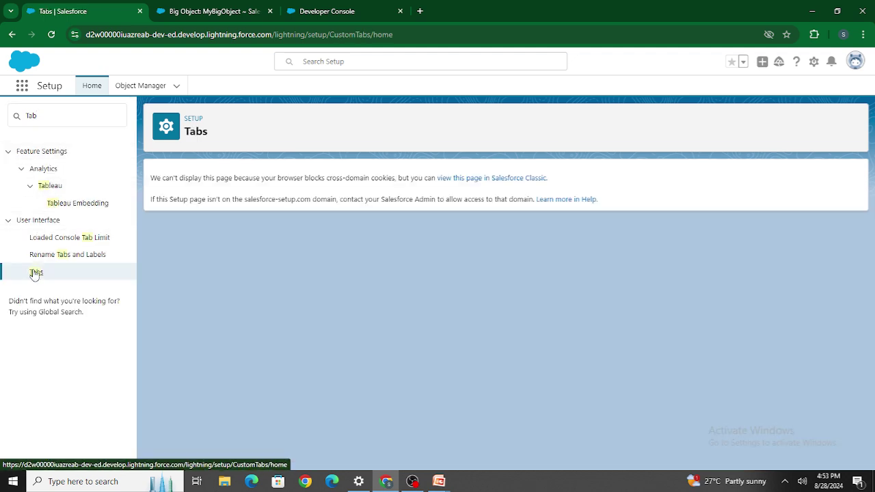
left_click(486, 178)
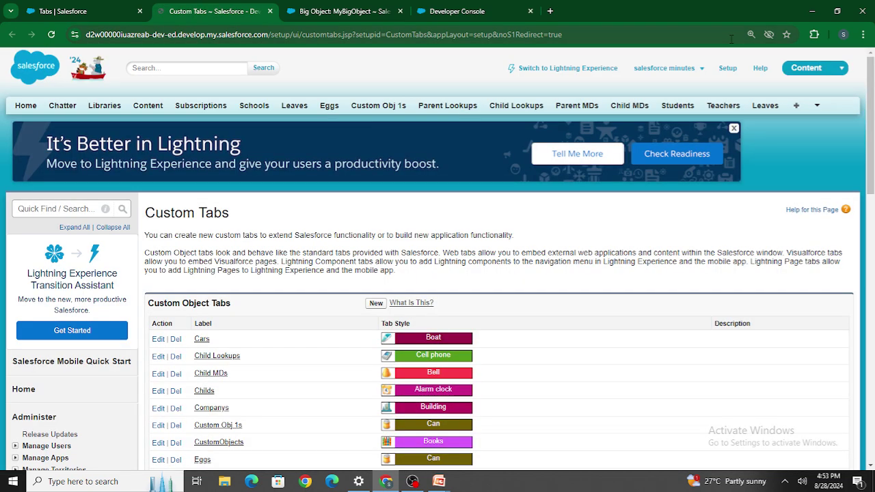
Step: Allow third-party cookies for the Salesforce site and reload the Custom Tabs page
left_click(768, 35)
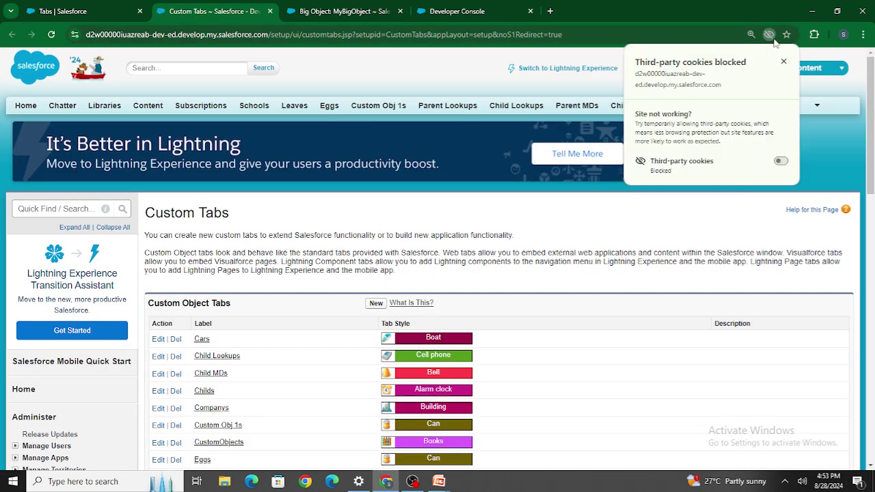
left_click(780, 160)
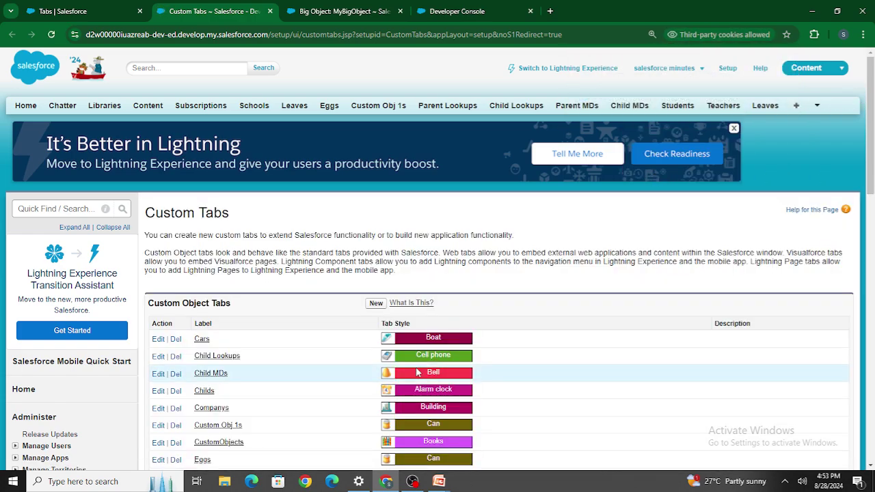
scroll(417, 371, "down", 5)
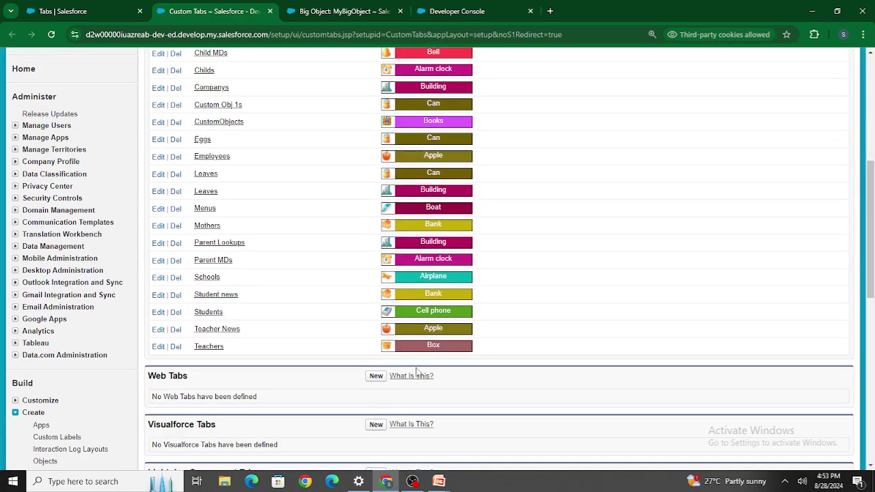
scroll(416, 372, "down", 2)
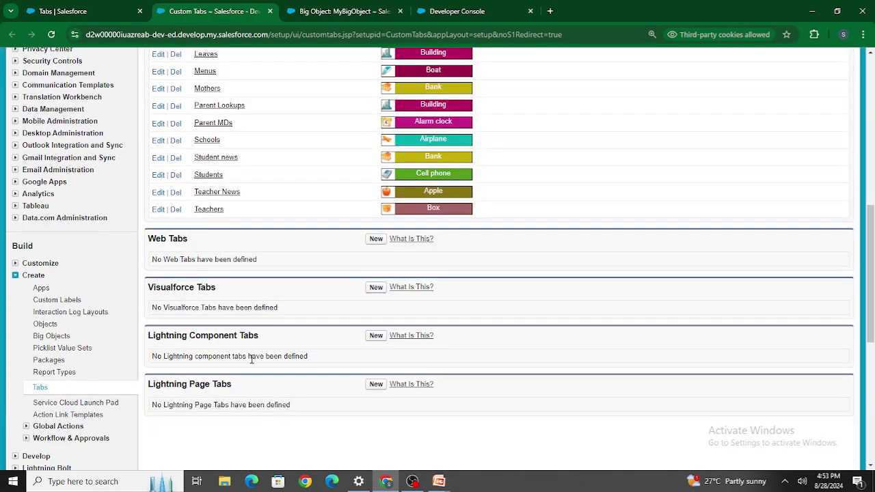
left_click_drag(273, 341, 132, 337)
left_click(225, 393)
key("F5")
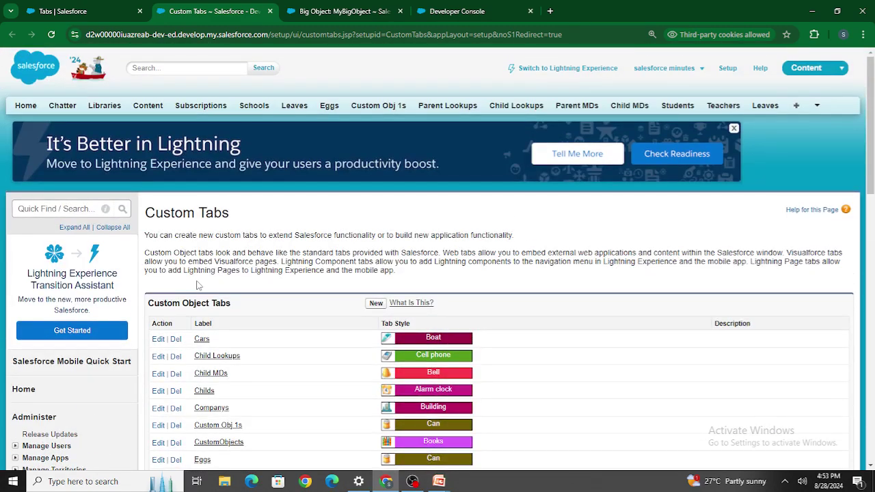
Step: Review the custom object tabs list, then go back to the MyBigObject definition page
scroll(284, 315, "down", 4)
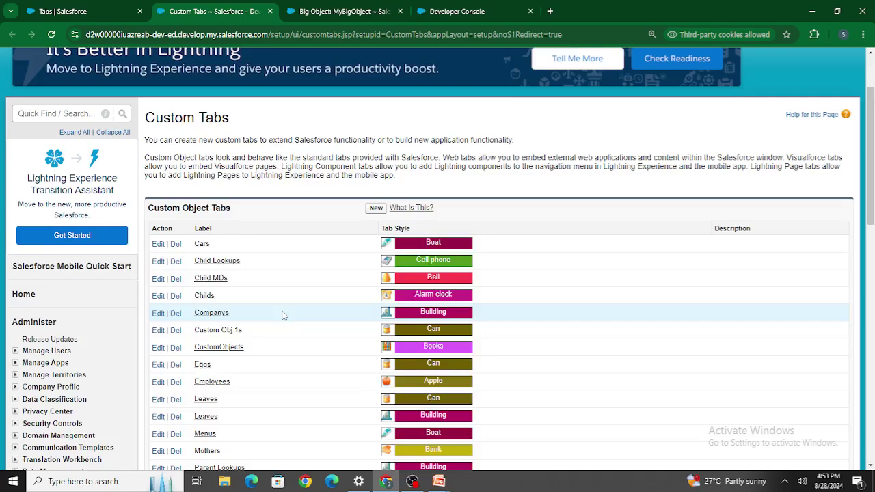
scroll(284, 315, "up", 5)
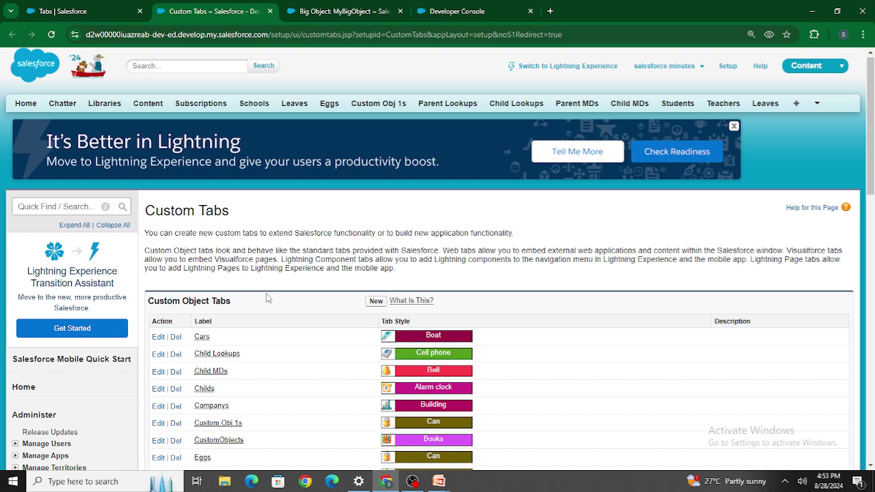
scroll(295, 349, "down", 4)
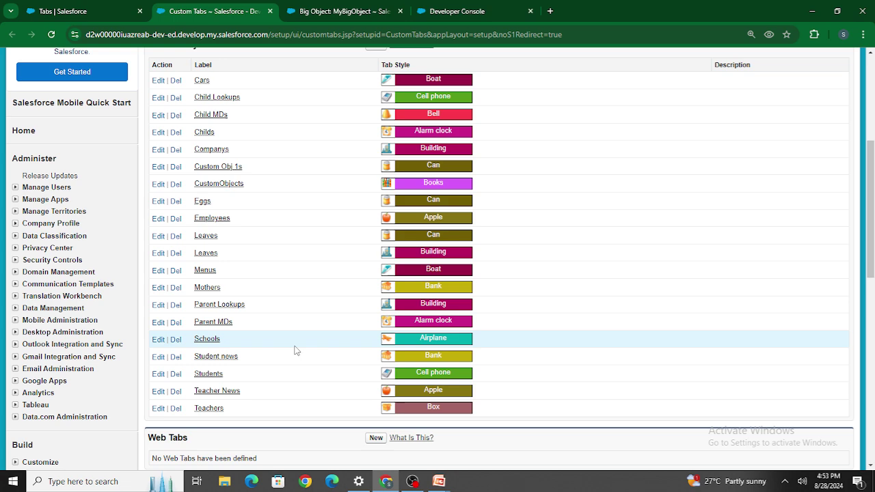
scroll(370, 387, "down", 2)
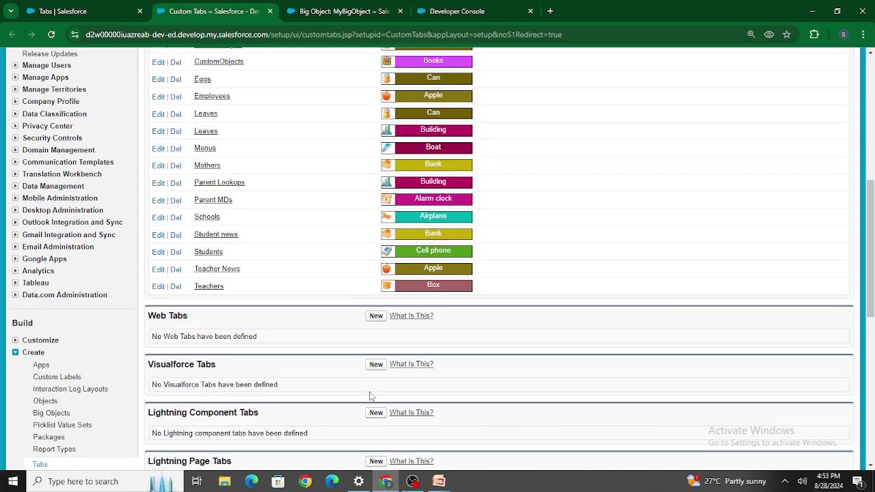
left_click(342, 11)
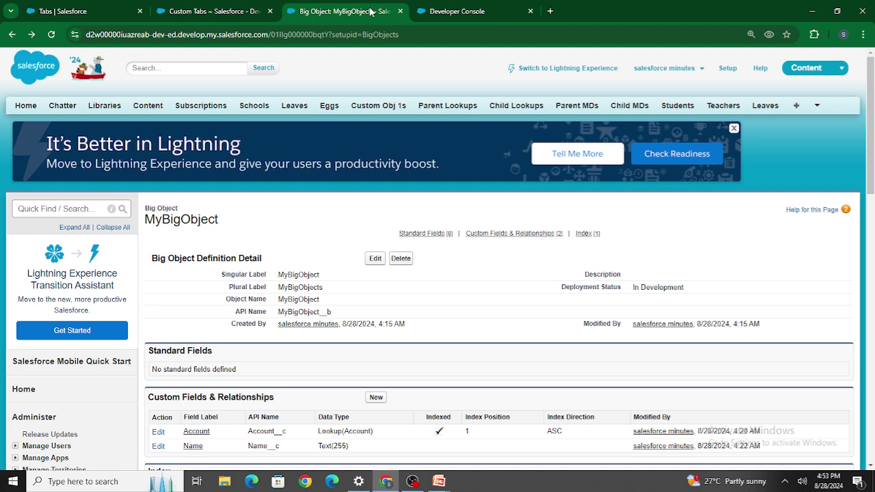
Step: Close the MyBigObject__b query results in Developer Console and reload the Lightning Tabs setup page
left_click(456, 11)
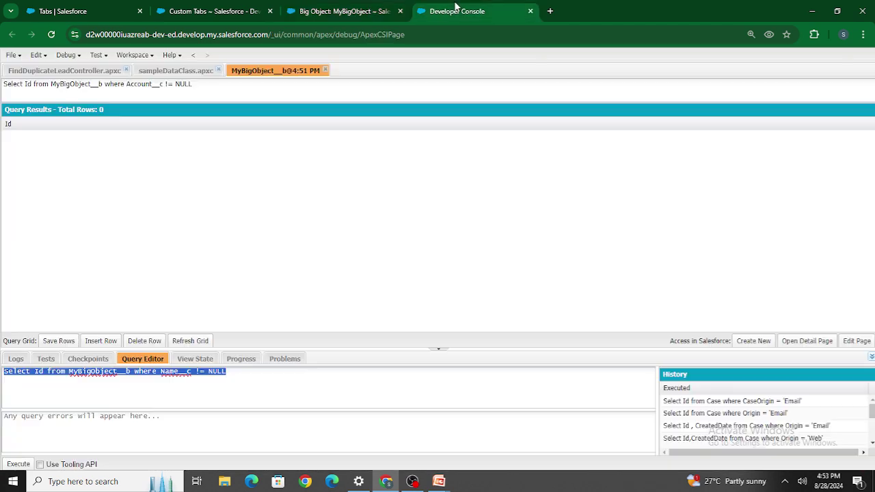
left_click(325, 70)
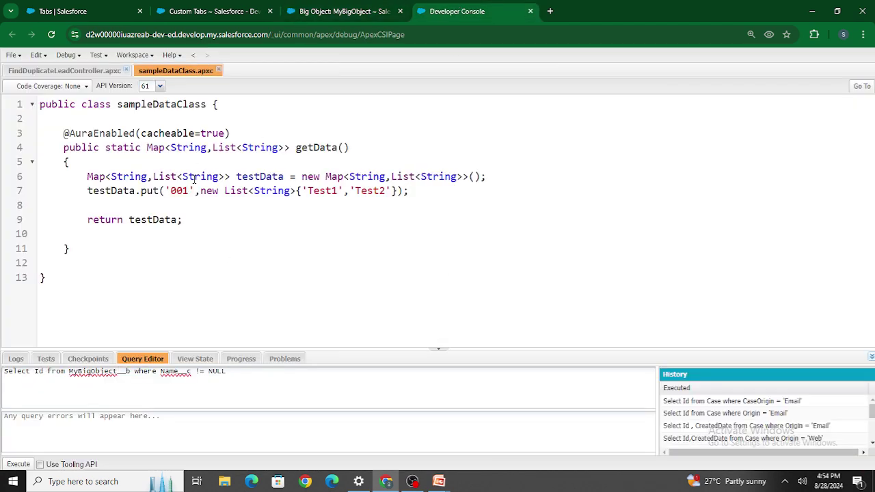
left_click(63, 9)
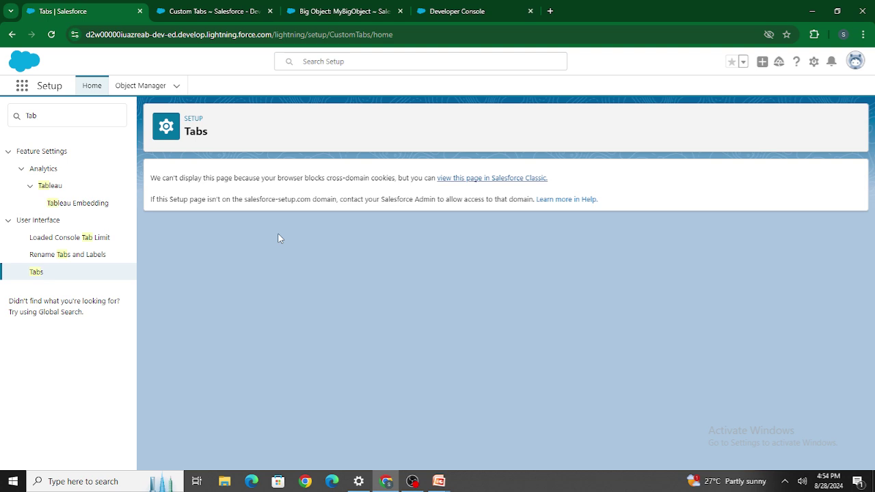
left_click(51, 34)
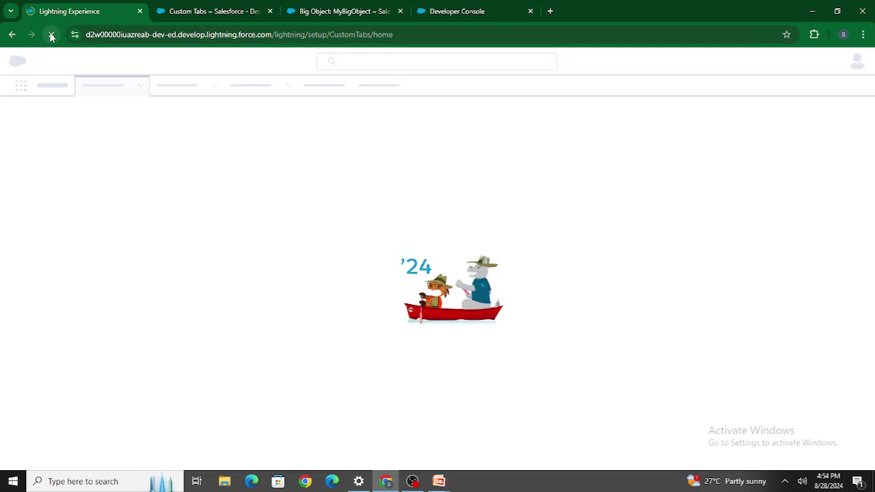